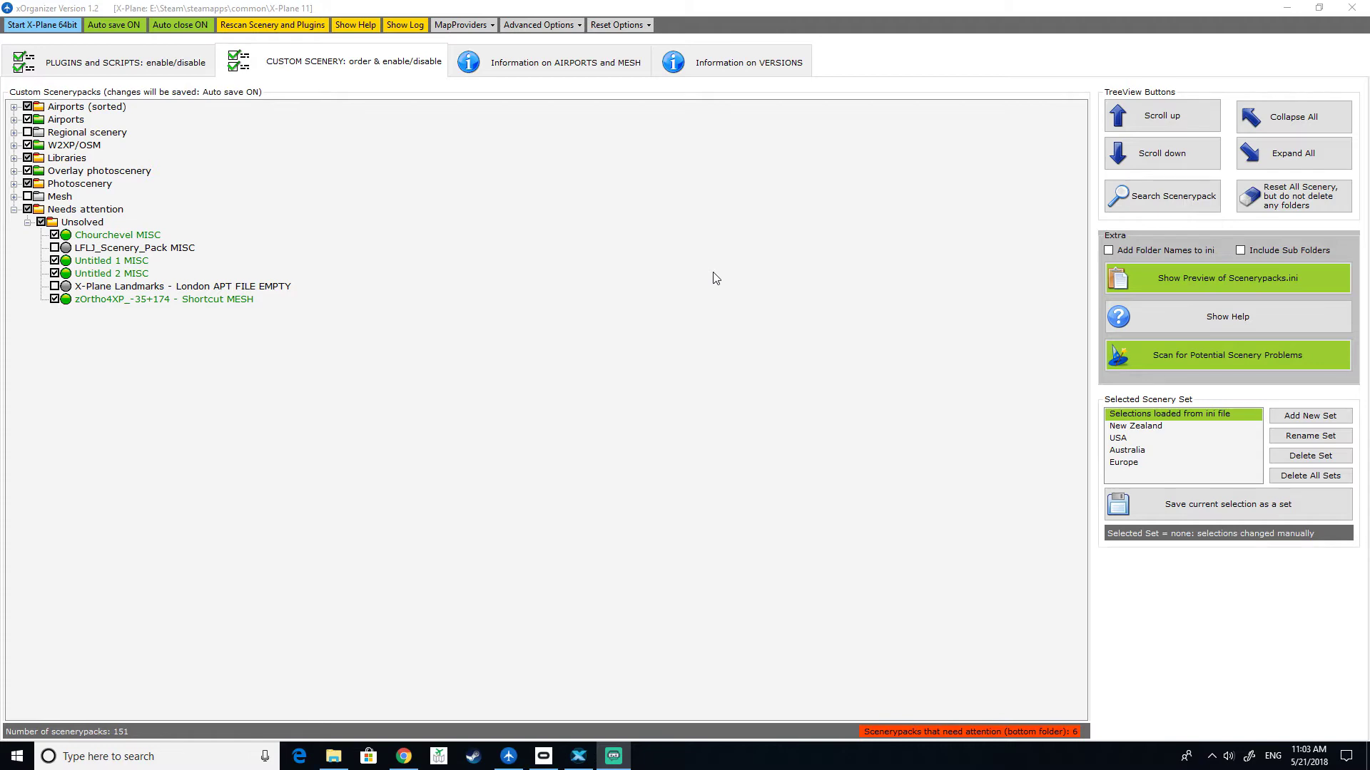
Open the xOrganizer folder inside X-Plane 11 in File Explorer, then set the window aside
left_click(334, 756)
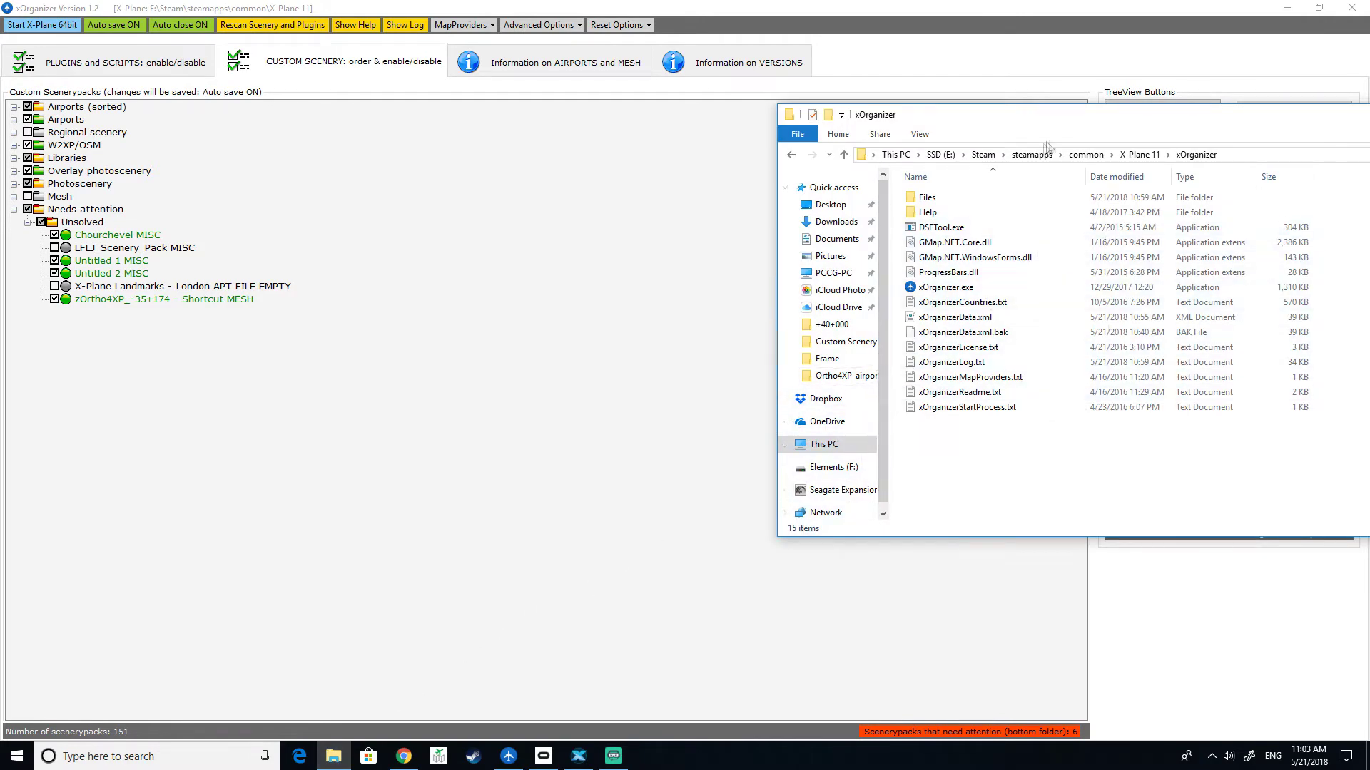
left_click_drag(1099, 123, 764, 155)
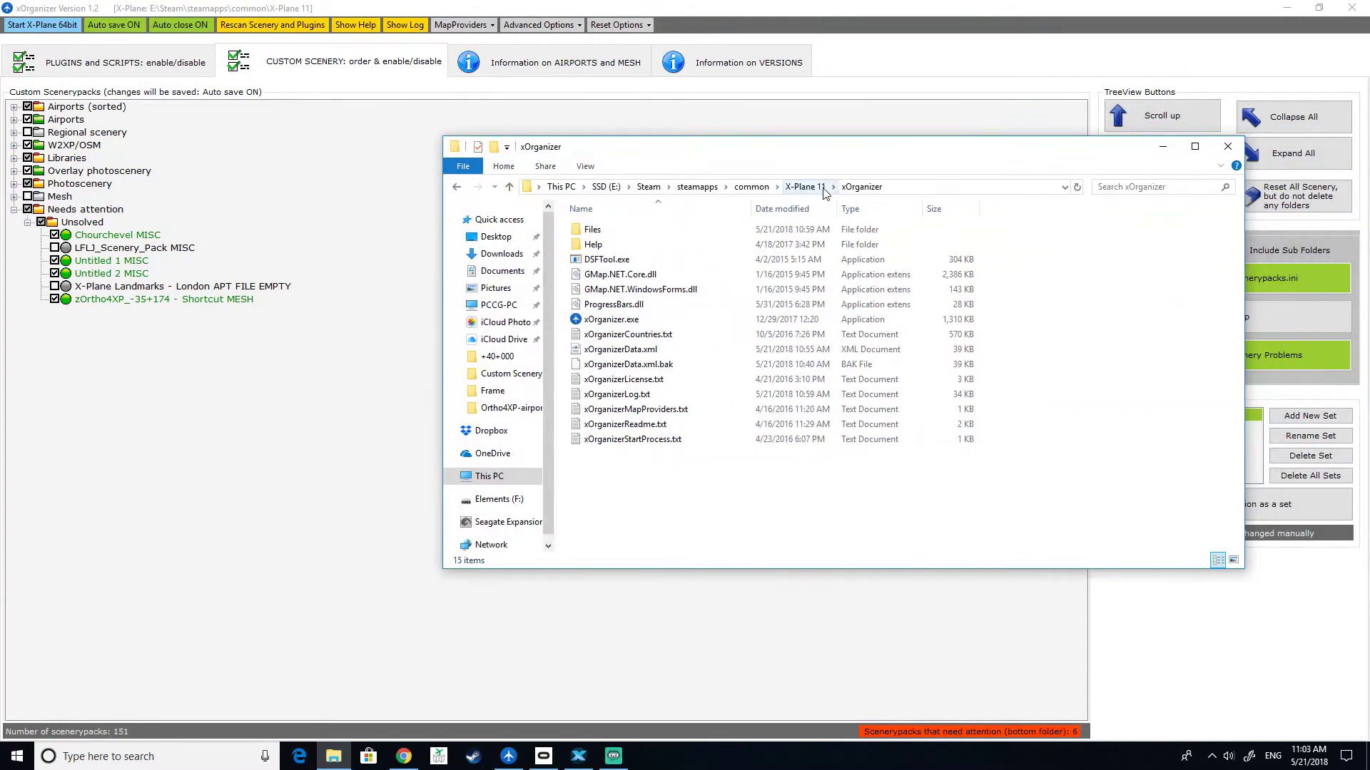
left_click(805, 187)
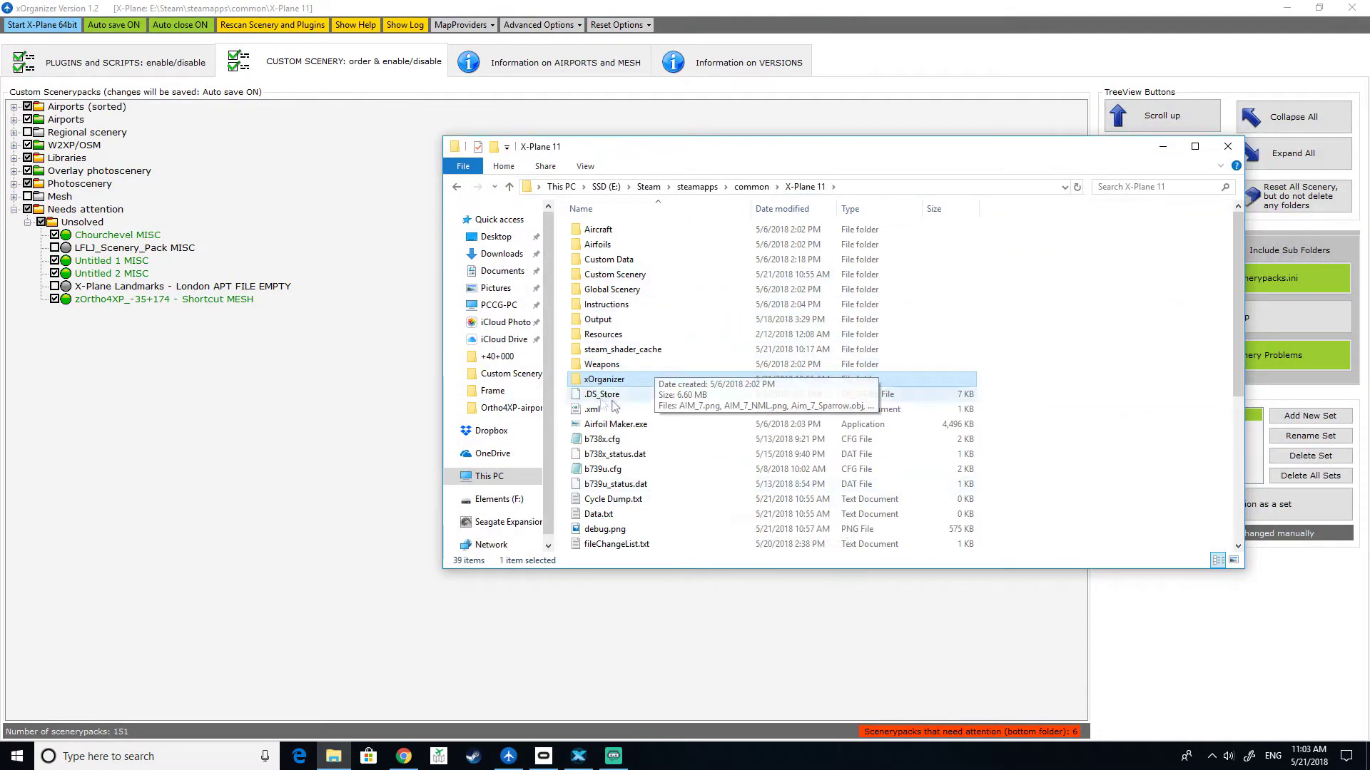
double_click(627, 380)
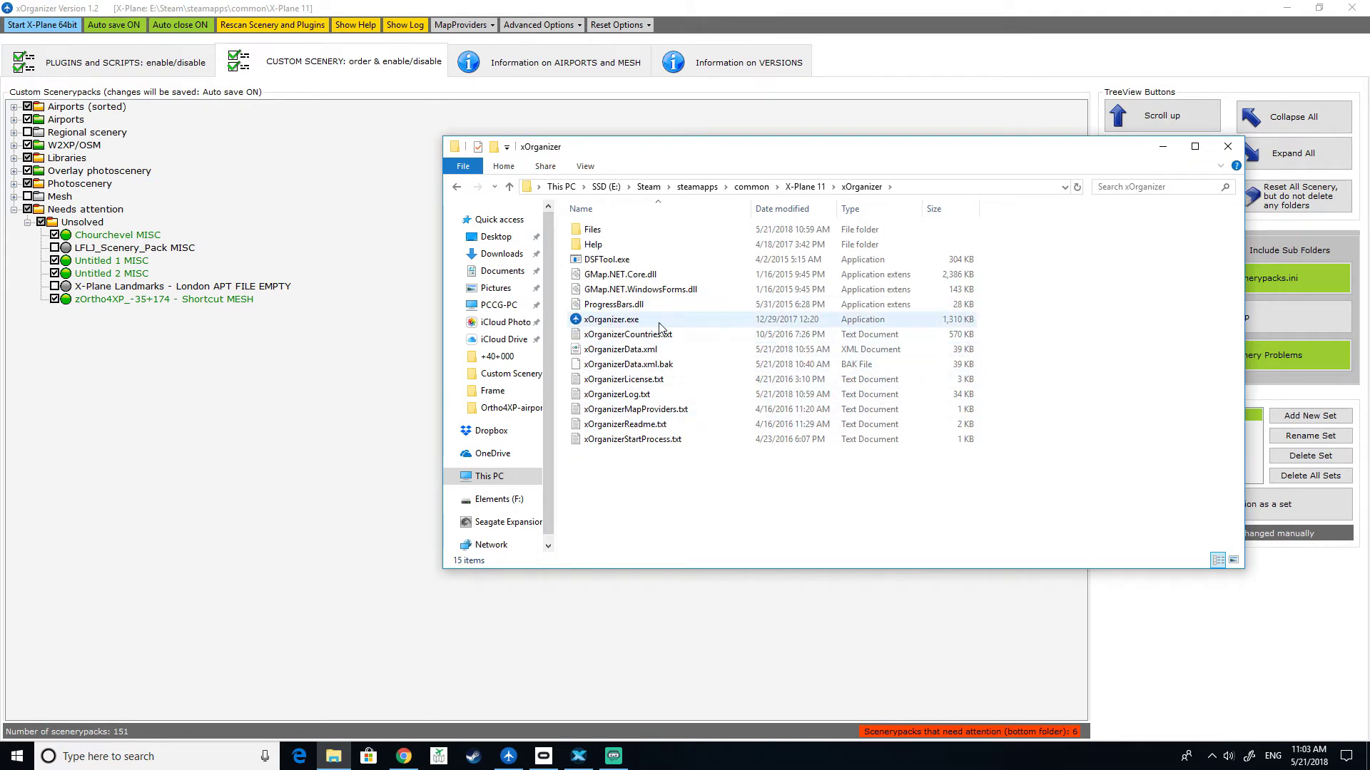
mouse_move(500, 767)
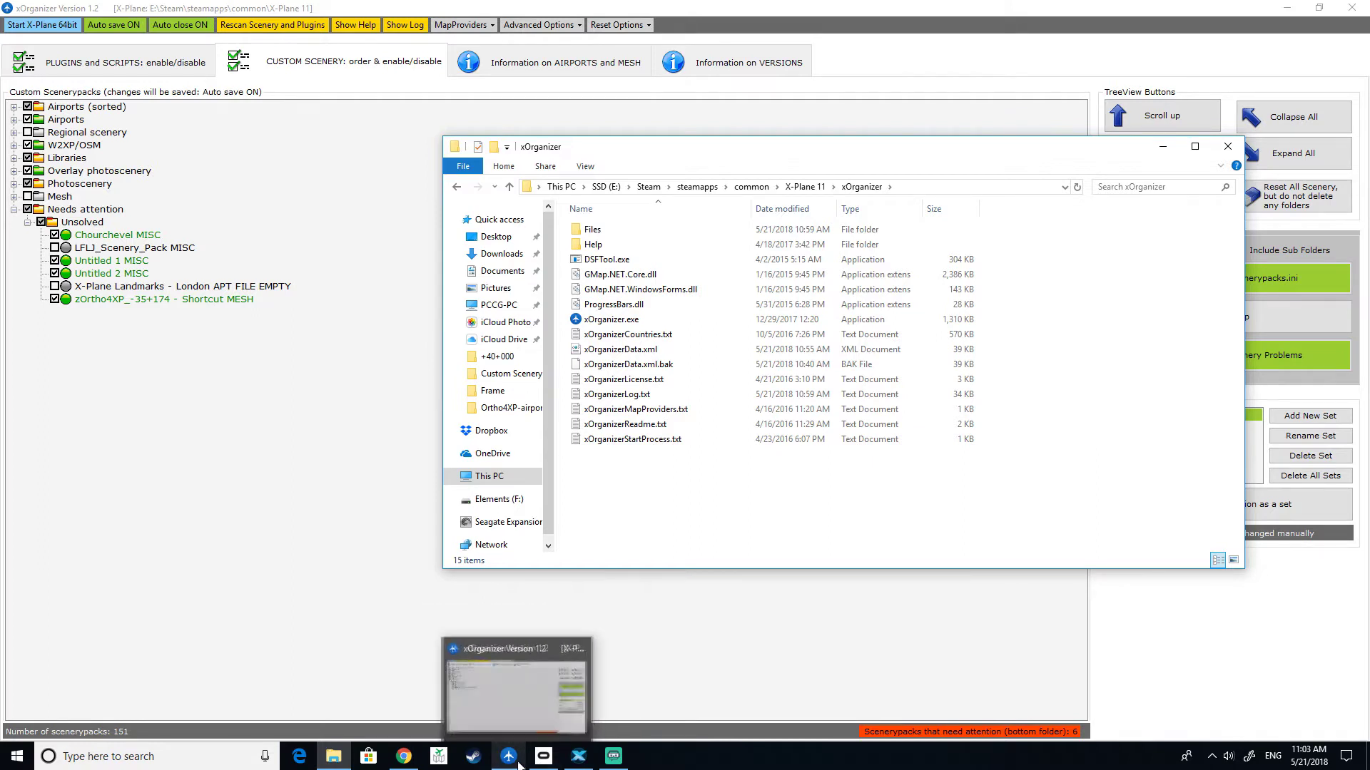
left_click(1162, 146)
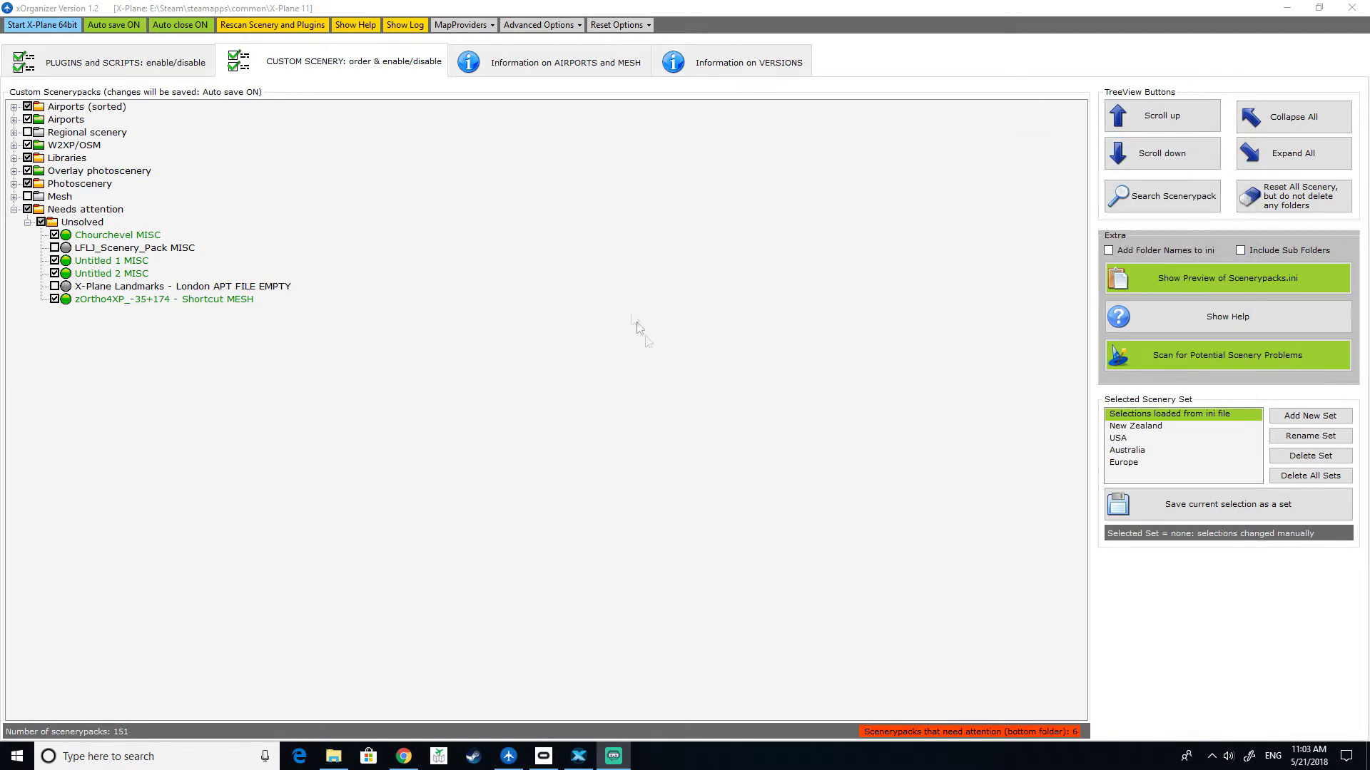
Look over the Reset Options choices without picking one, then rescan scenery and plugins
left_click(654, 29)
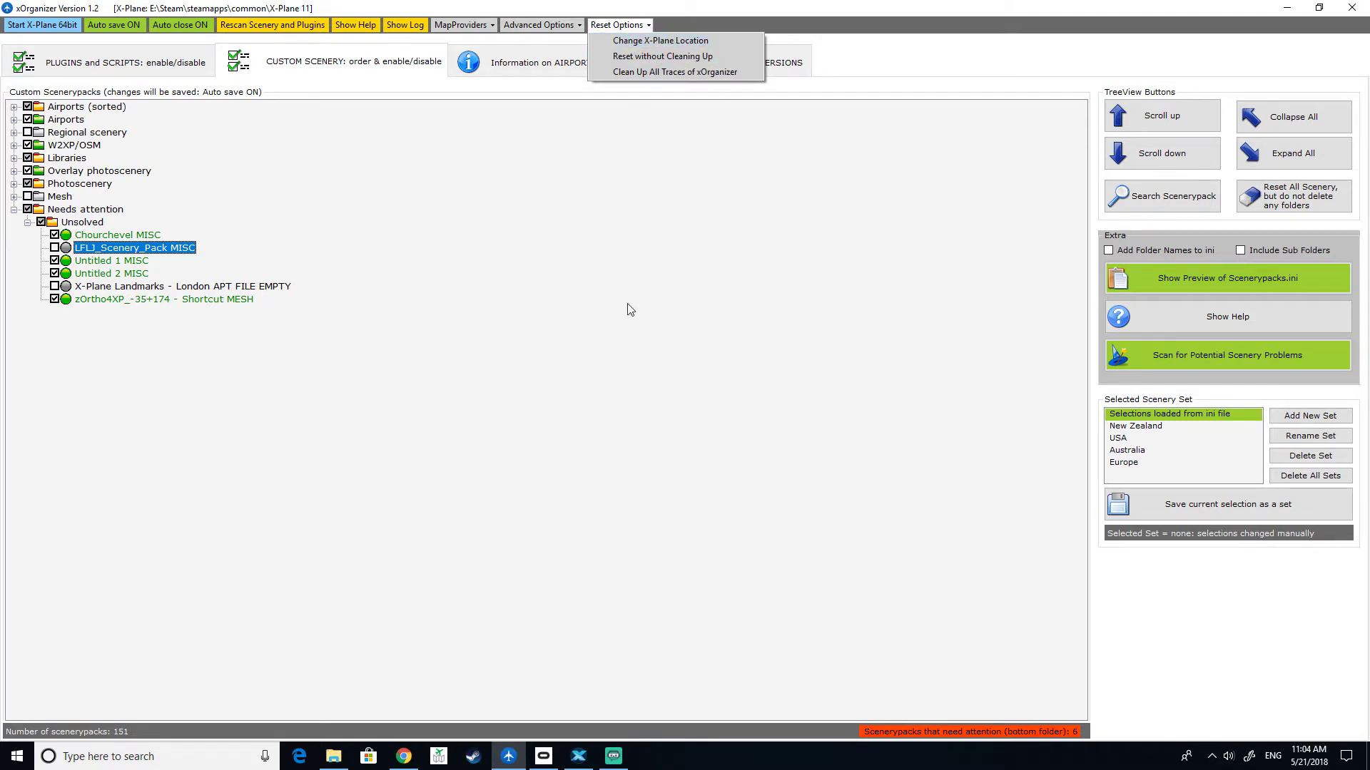
left_click(790, 14)
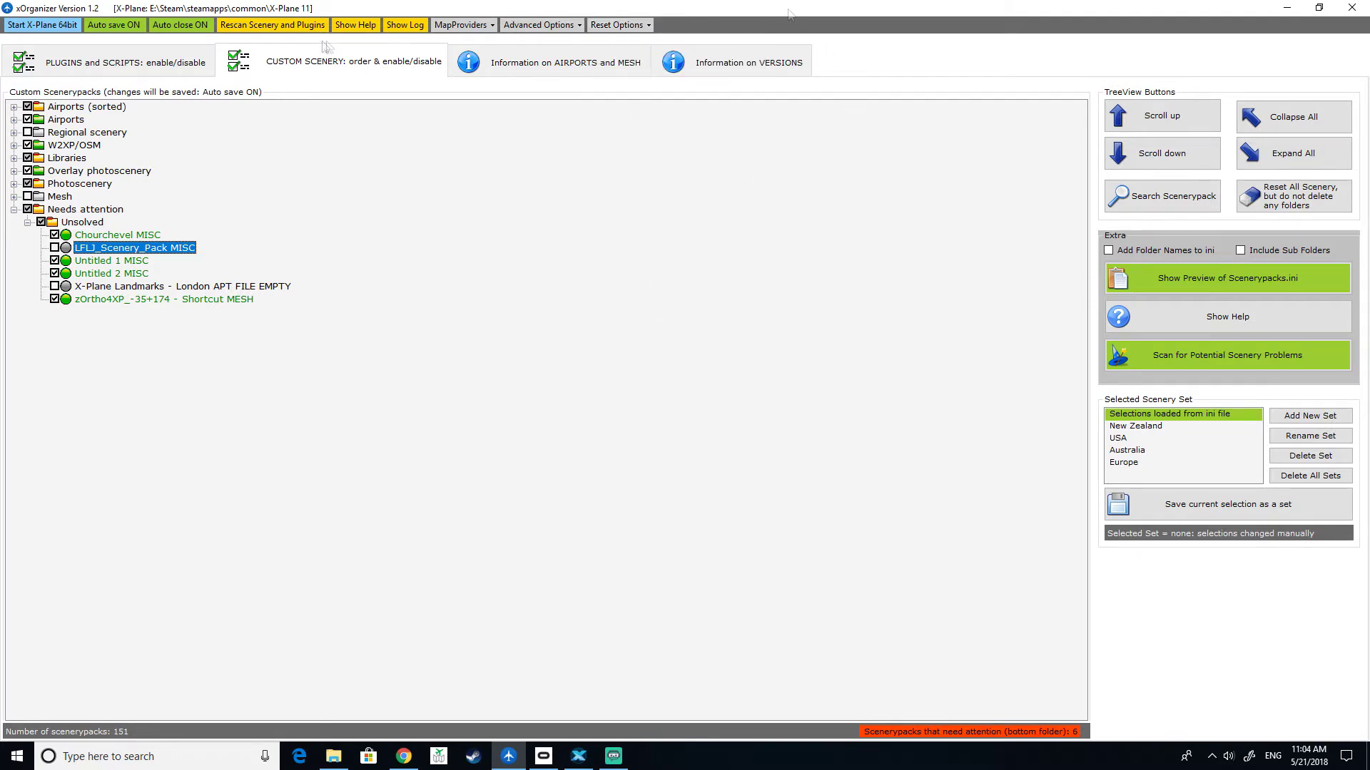
left_click(279, 26)
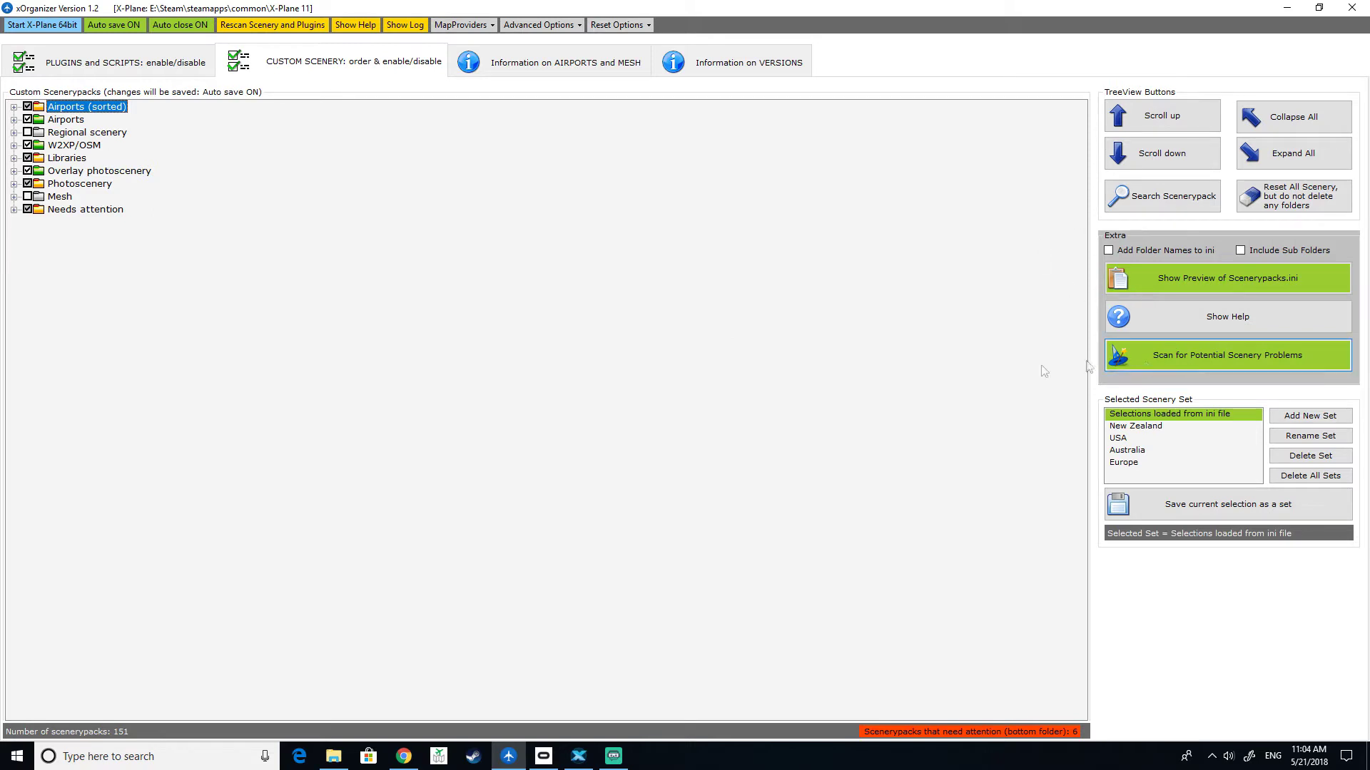
Apply the New Zealand set, expand all nine top-level scenery categories, and restore the xOrganizer folder window
left_click(1150, 428)
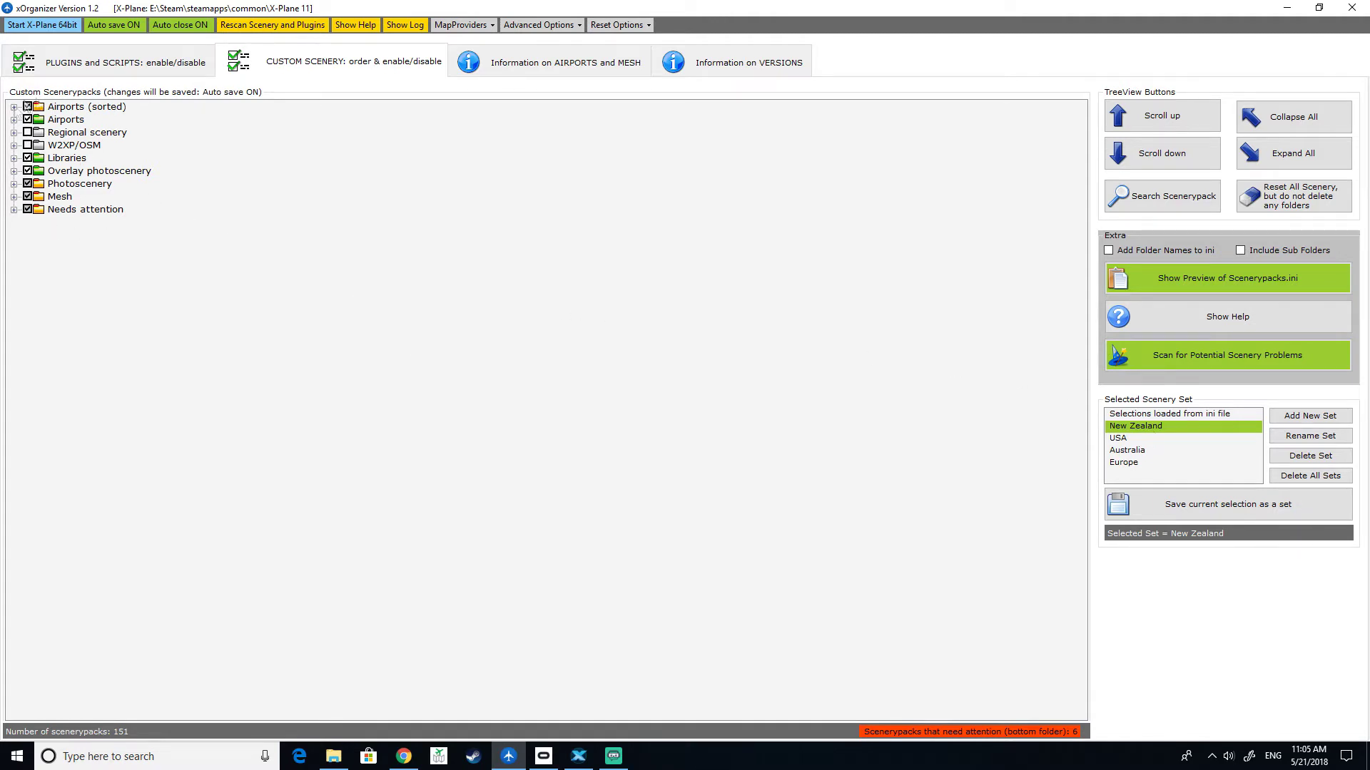
left_click(13, 210)
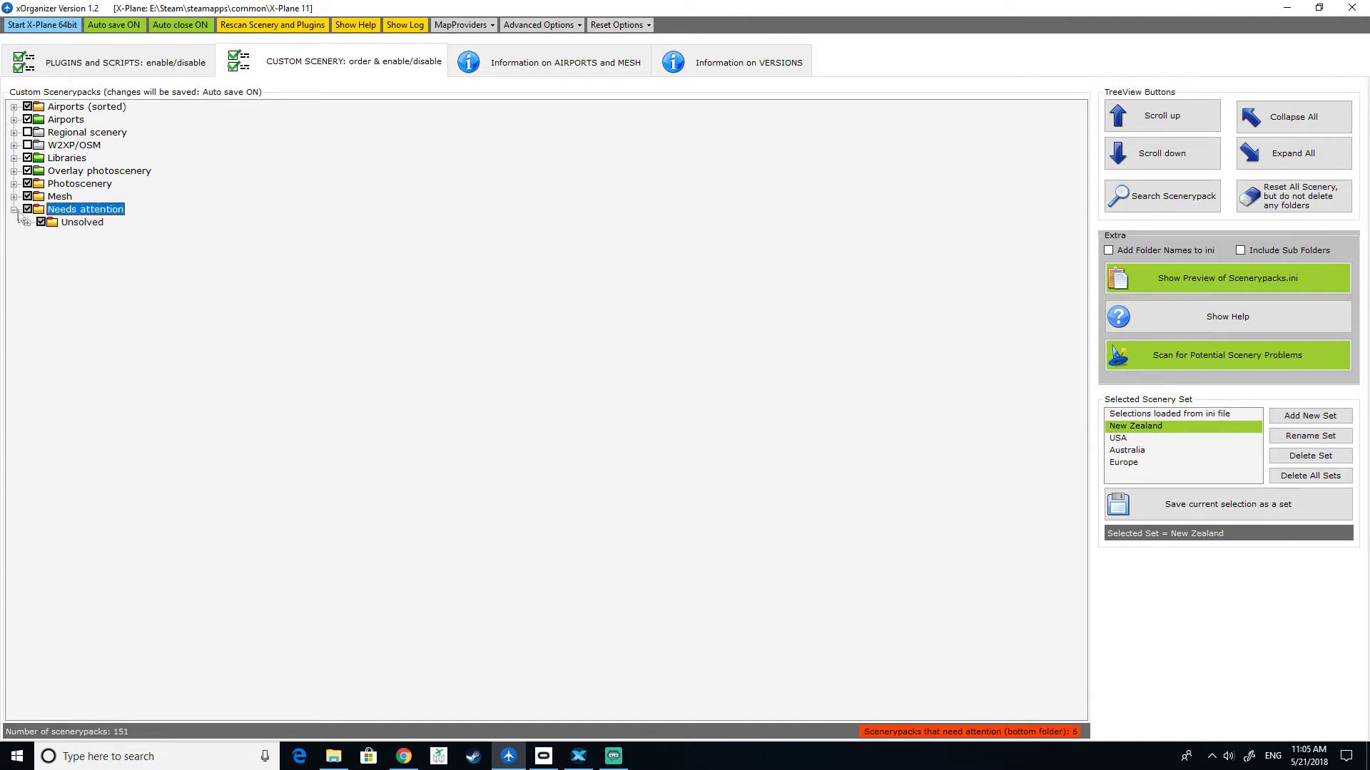
left_click(13, 197)
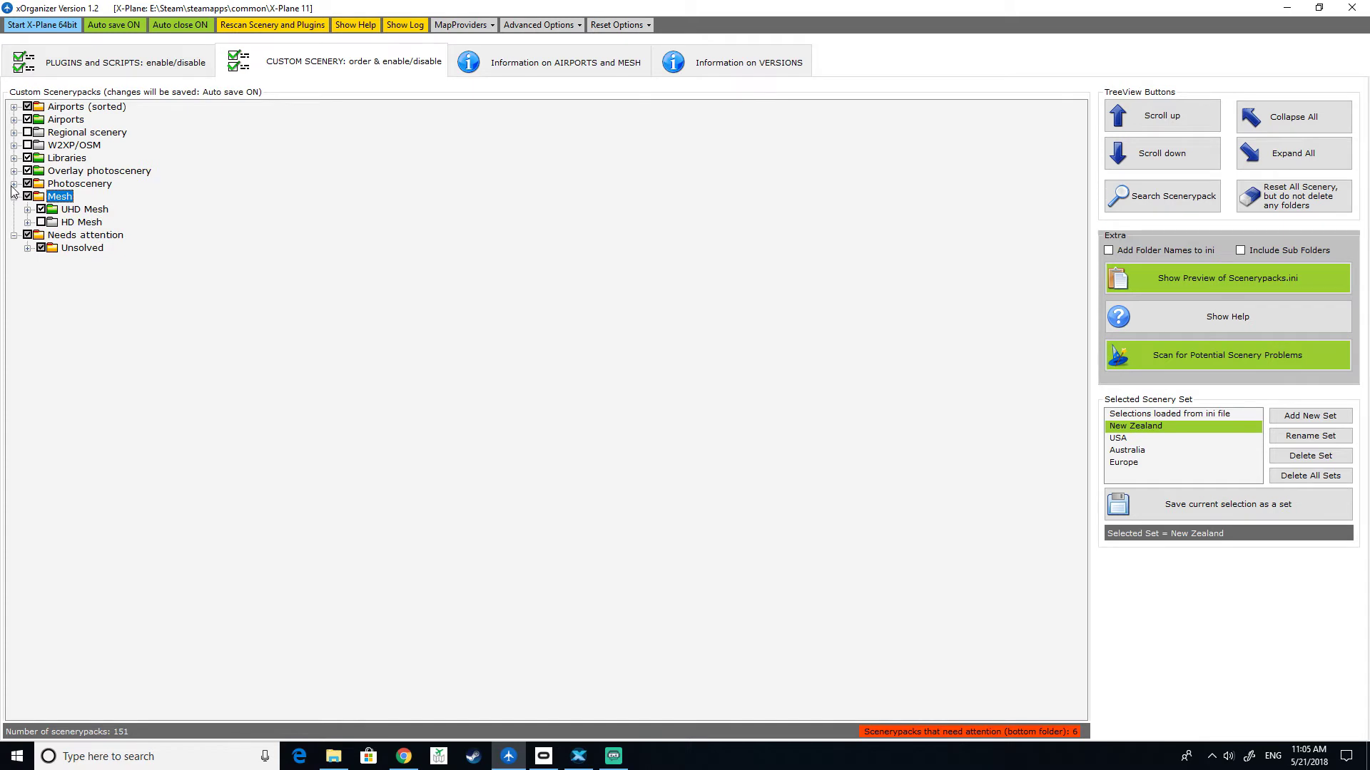
left_click(14, 184)
left_click(14, 172)
left_click(14, 158)
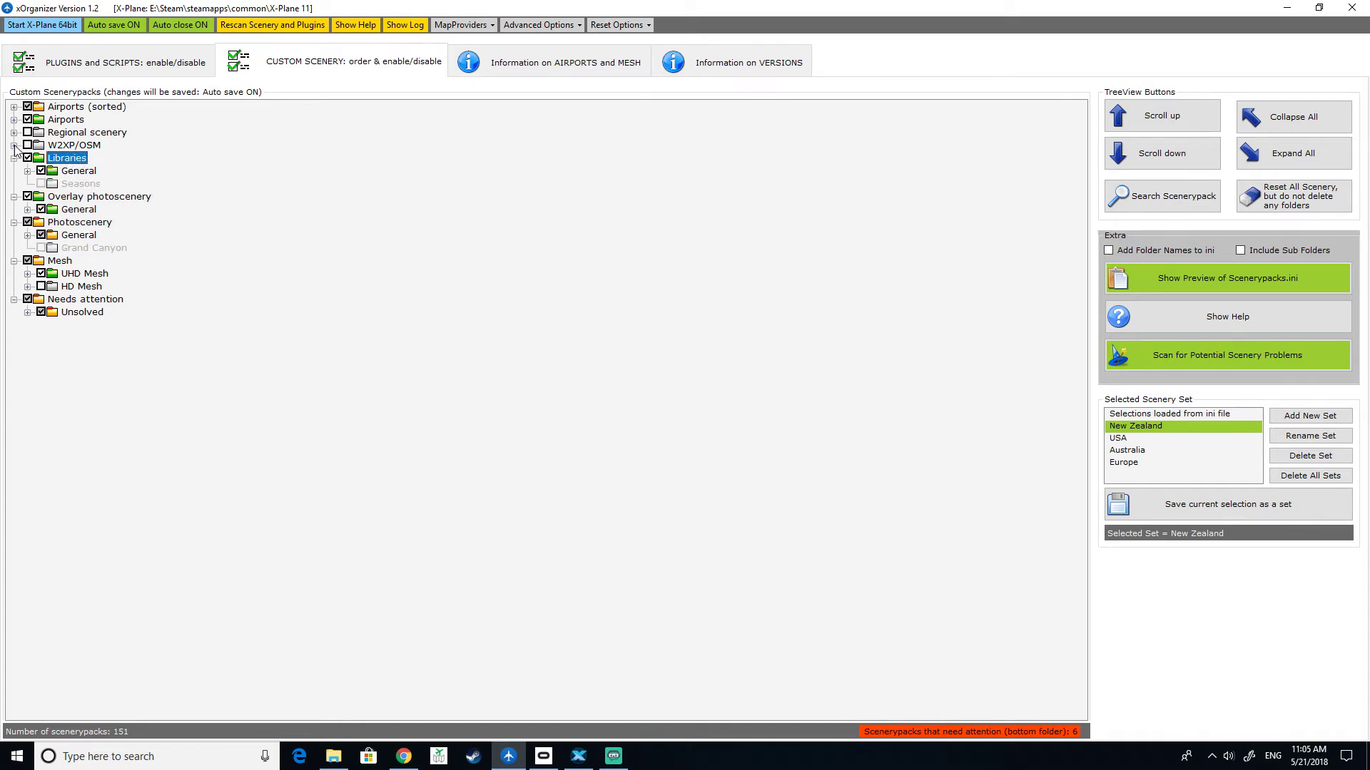
left_click(14, 145)
left_click(13, 132)
left_click(14, 119)
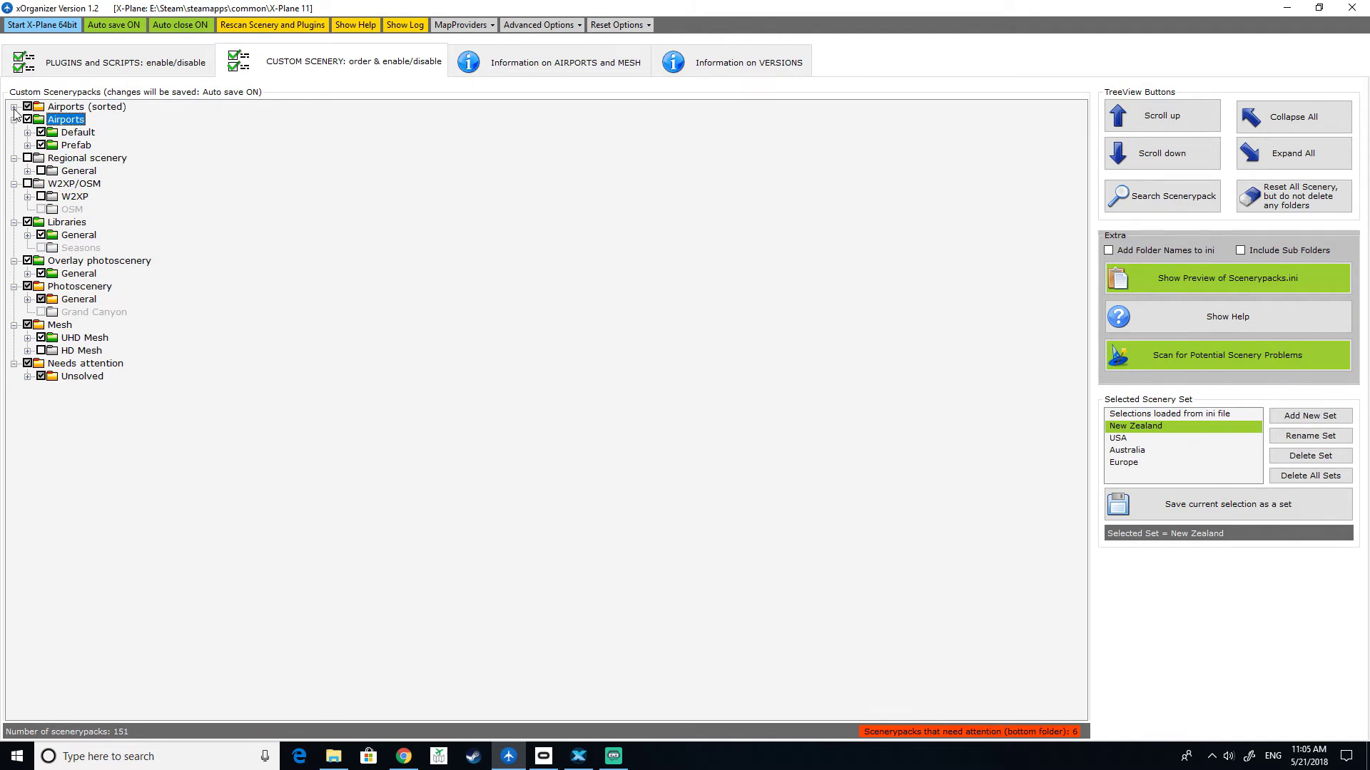
left_click(14, 106)
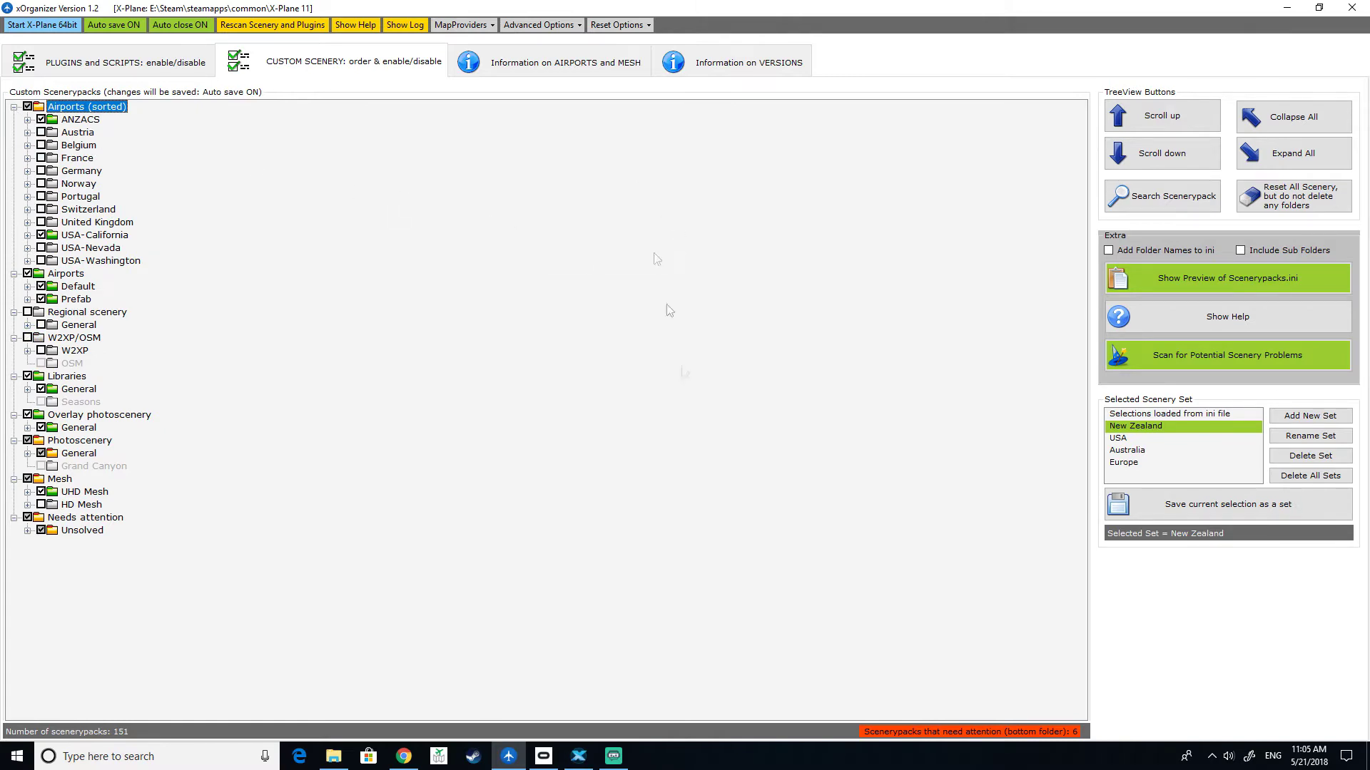
left_click(333, 756)
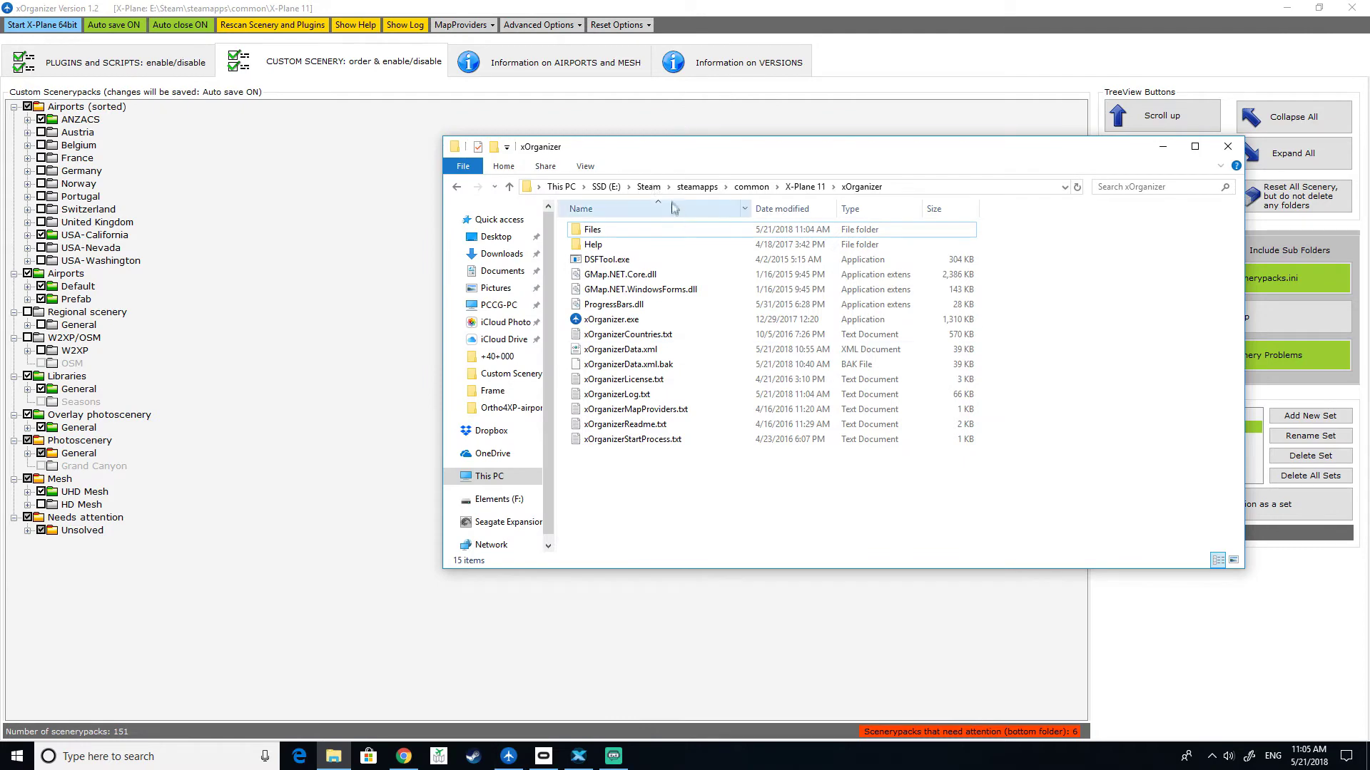
Go to X-Plane 11's Custom Scenery folder and open scenery_packs.ini in Notepad
left_click(804, 186)
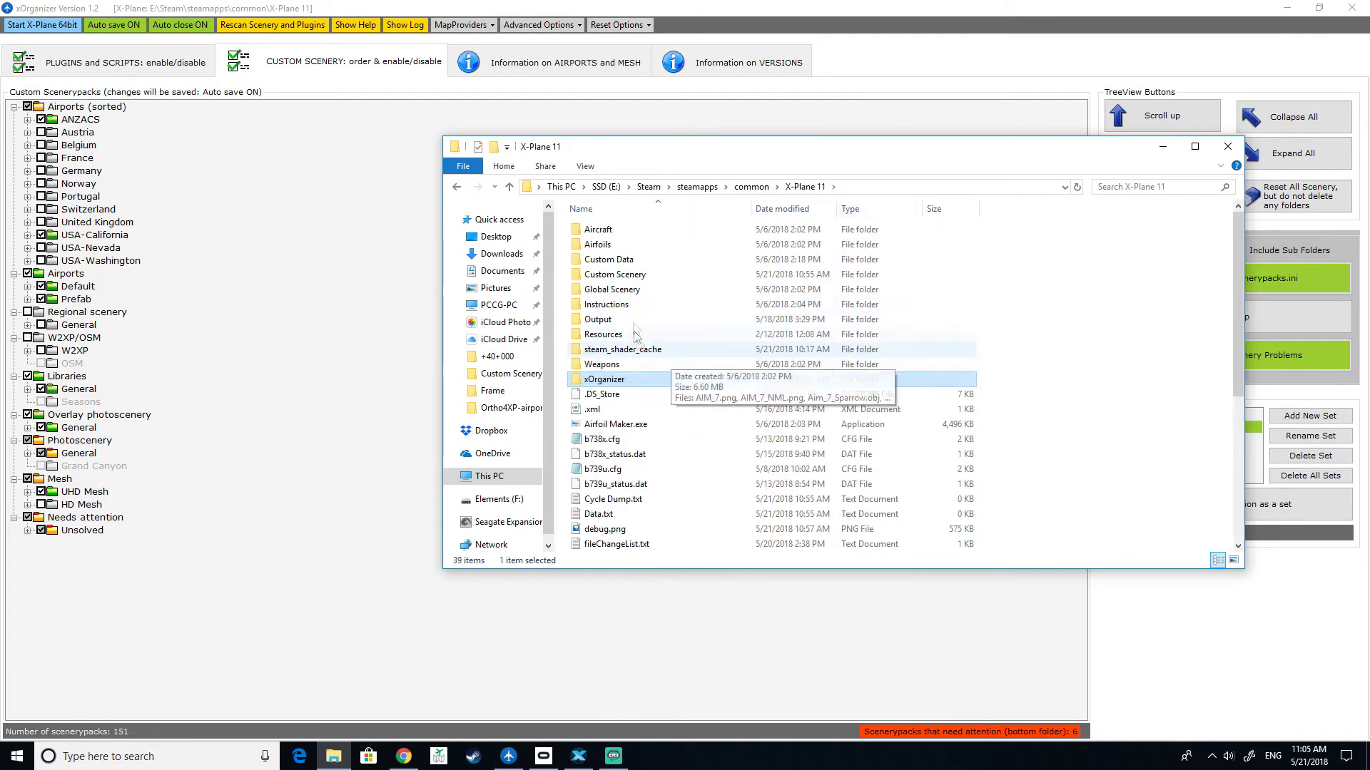
double_click(634, 275)
scroll(676, 278, "down", 9)
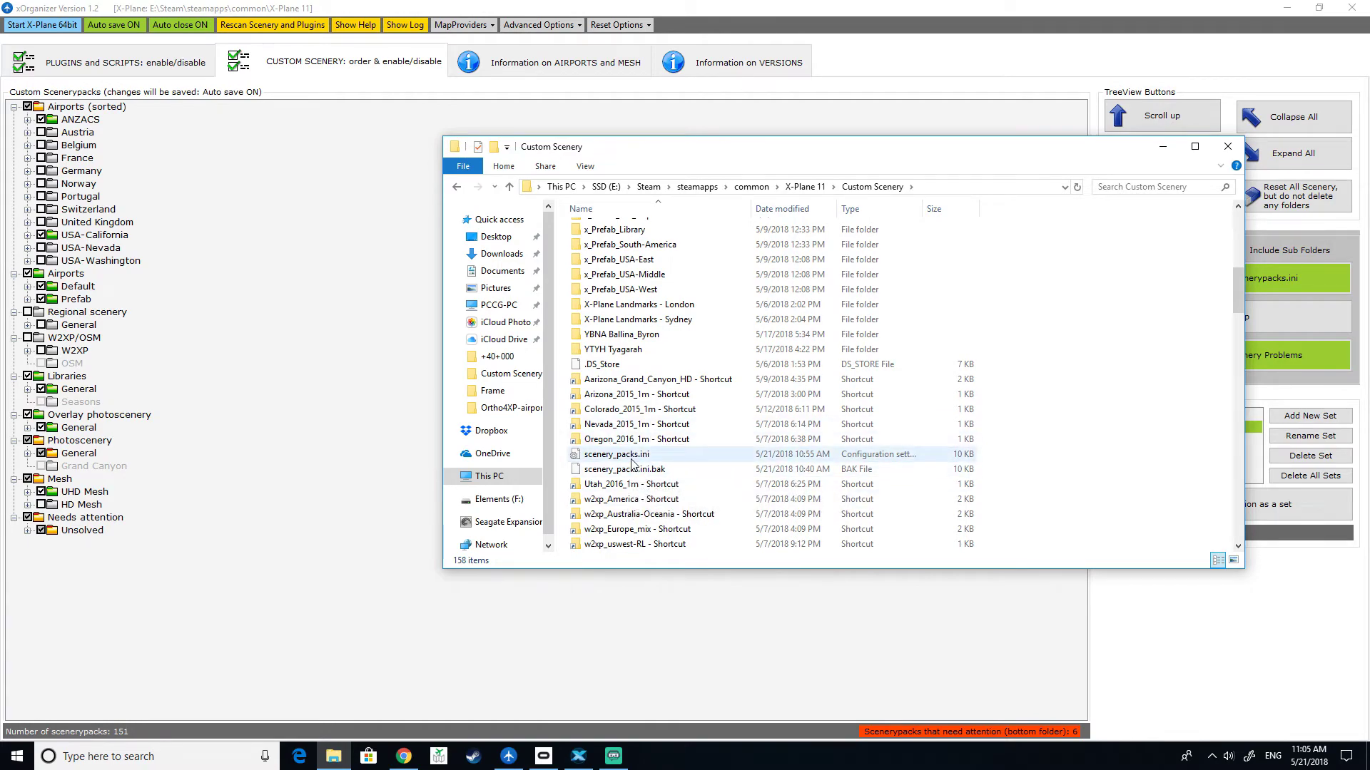
double_click(631, 457)
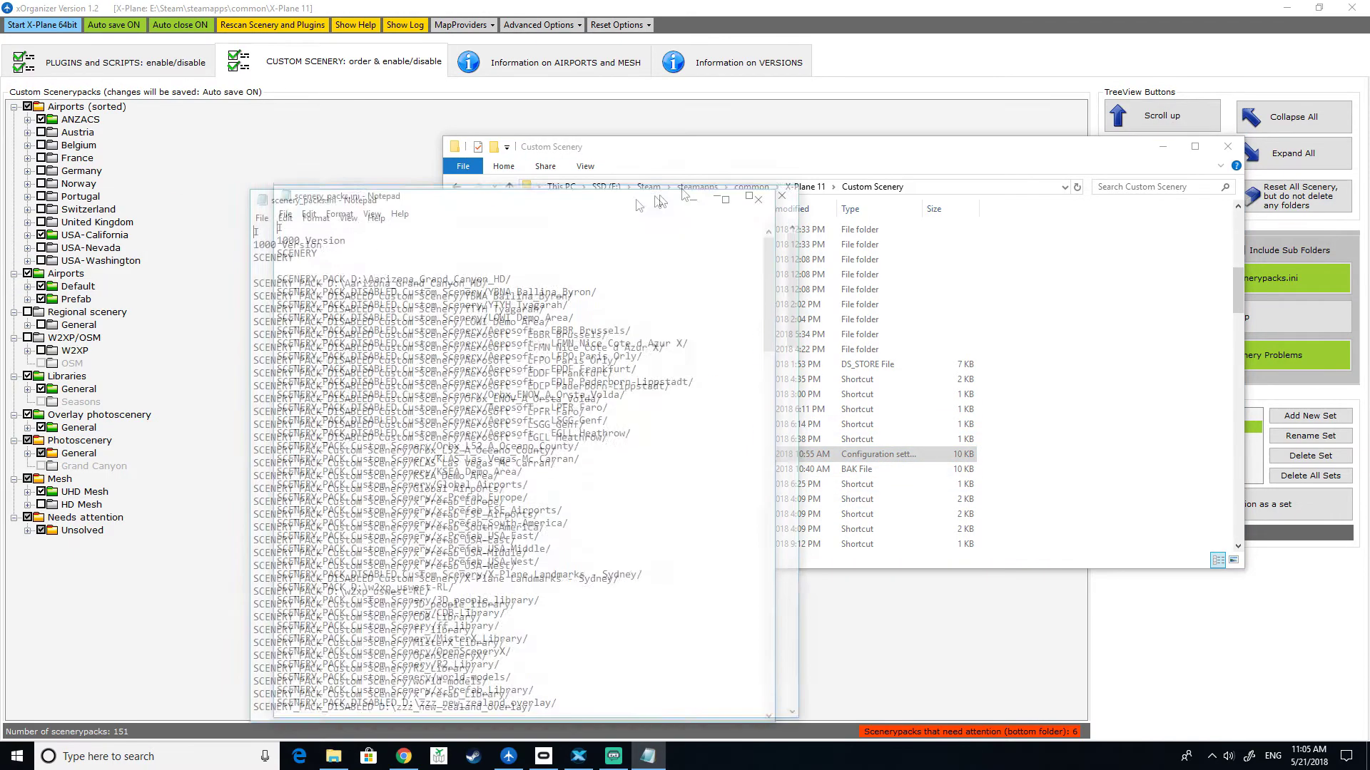
left_click(615, 193)
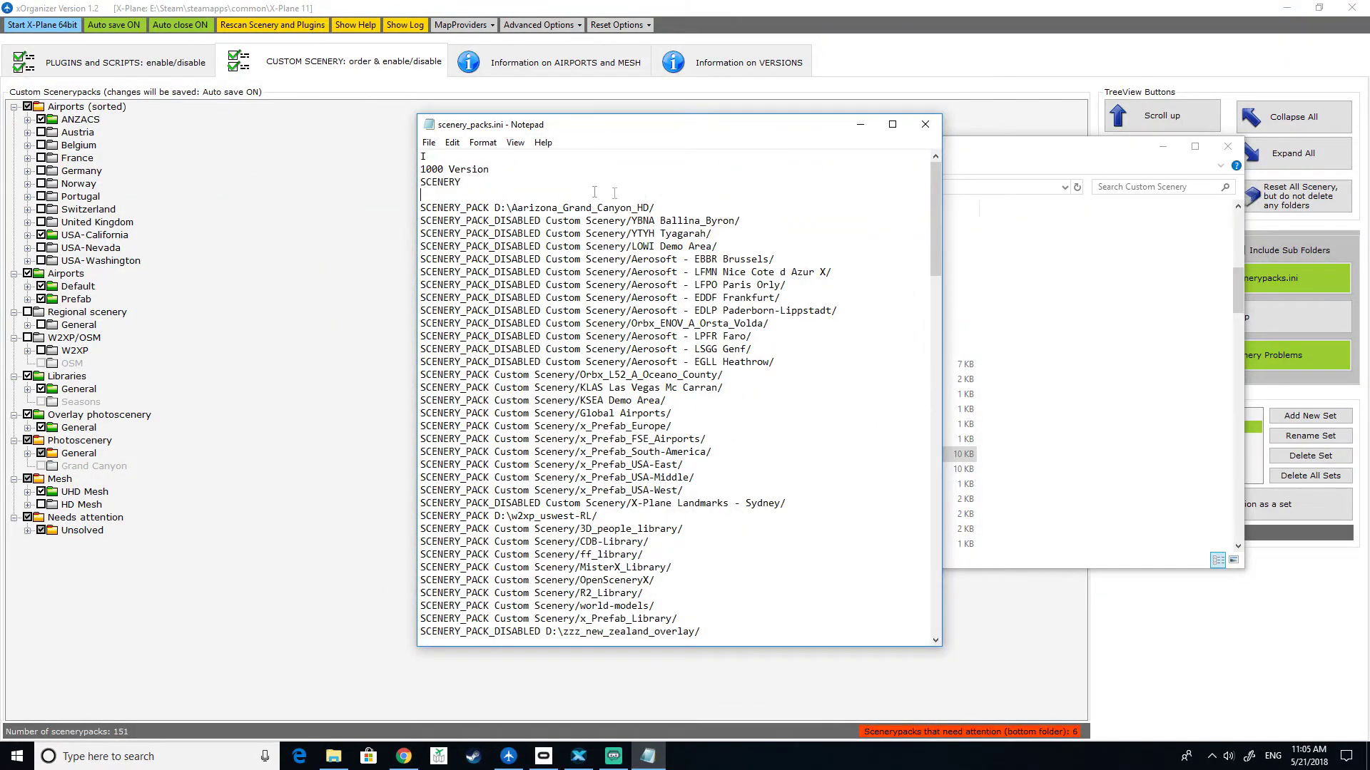
left_click_drag(654, 207, 420, 207)
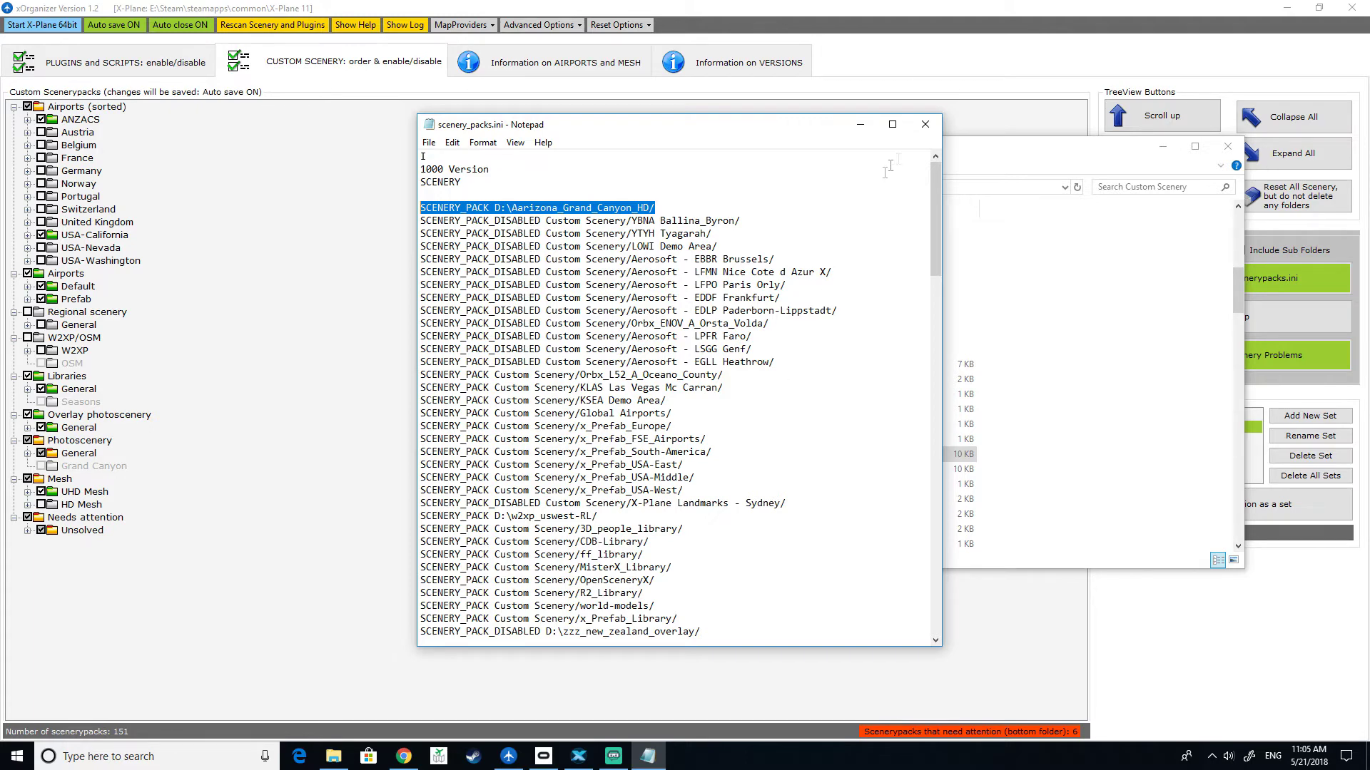
left_click(860, 125)
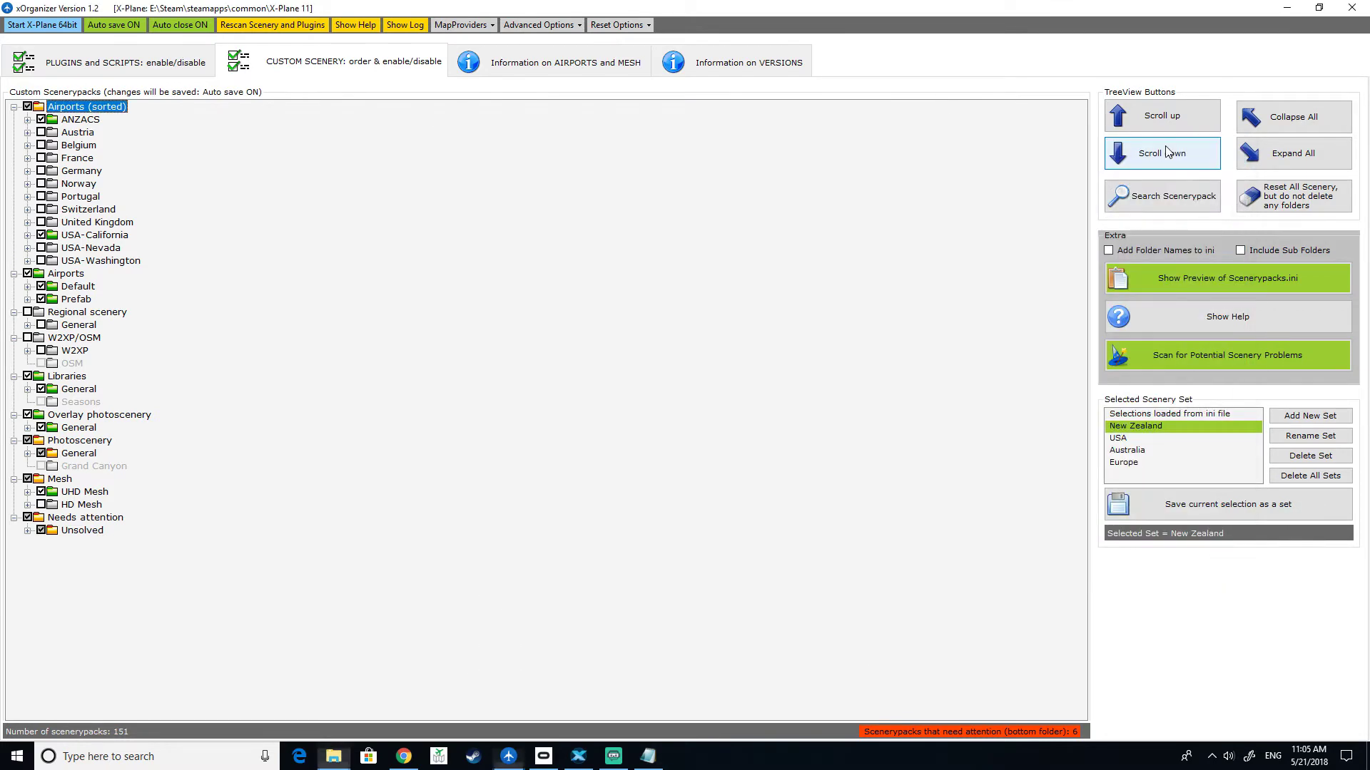
Untick YBNA Ballina_Byron and YTYH Tyagarah under ANZACS, and Orbx_L52_A_Oceano_County under USA-California
left_click(1163, 146)
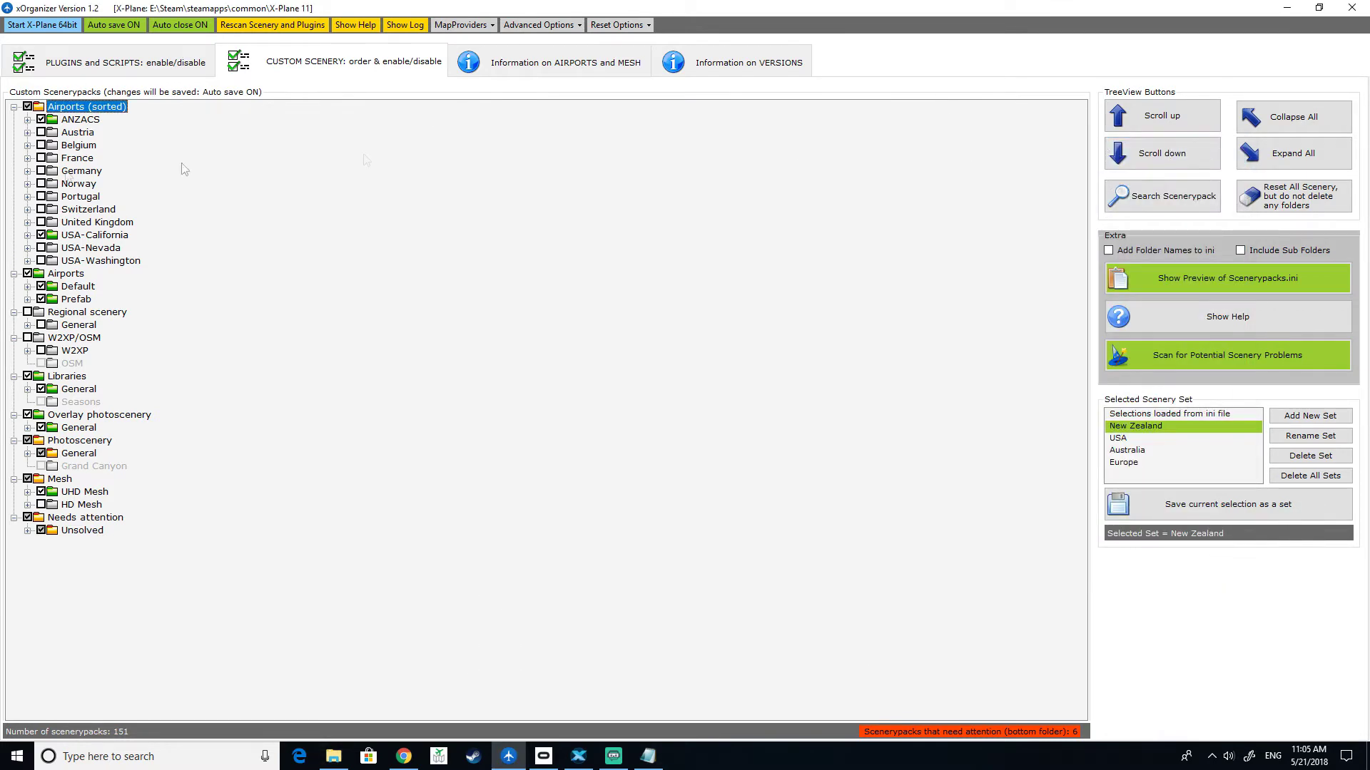
left_click(27, 120)
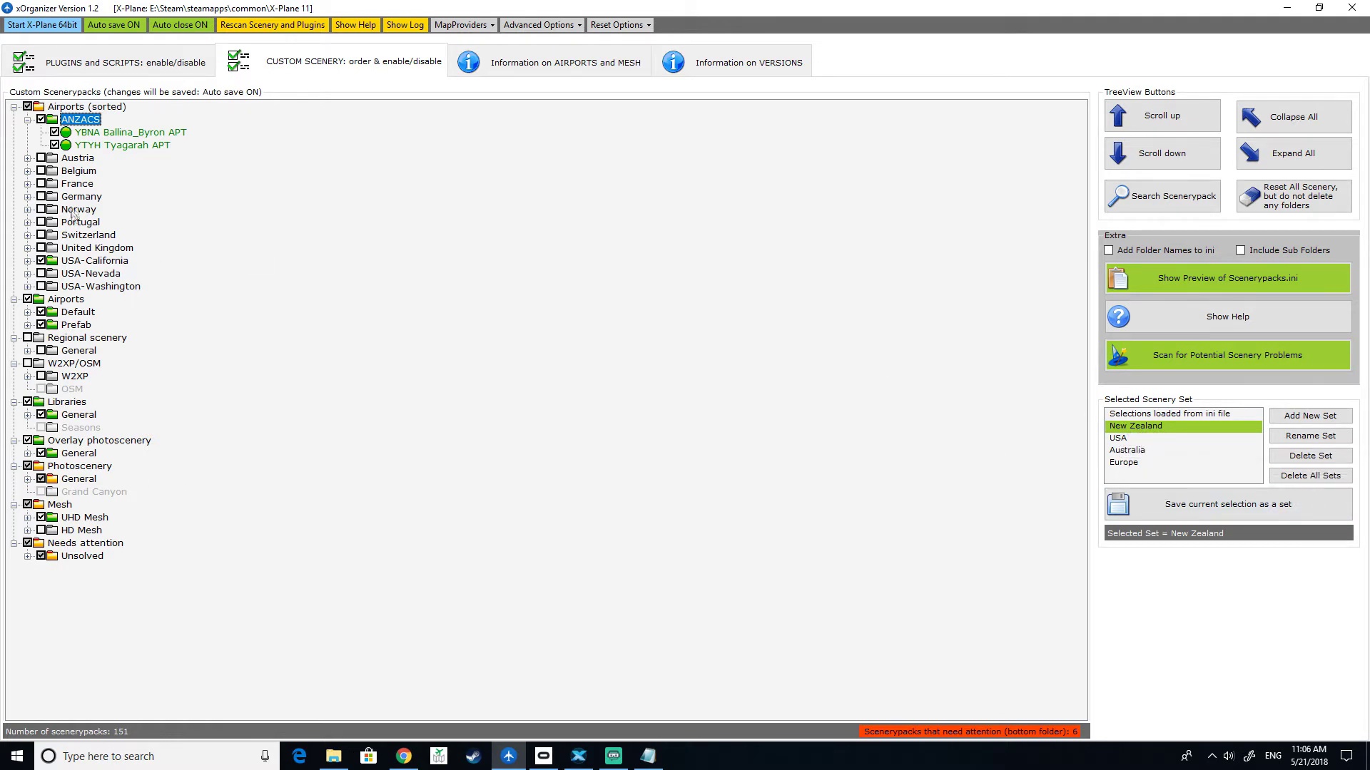
left_click(65, 134)
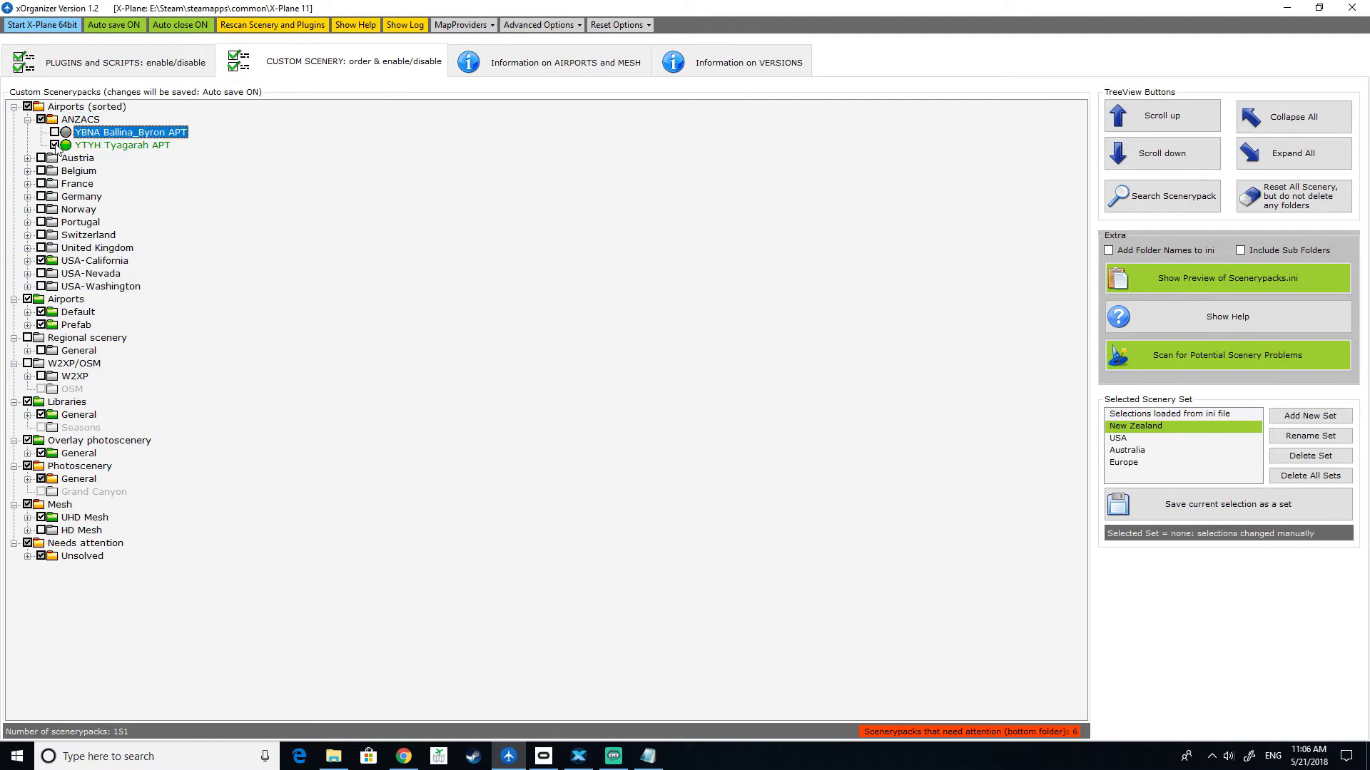
left_click(55, 146)
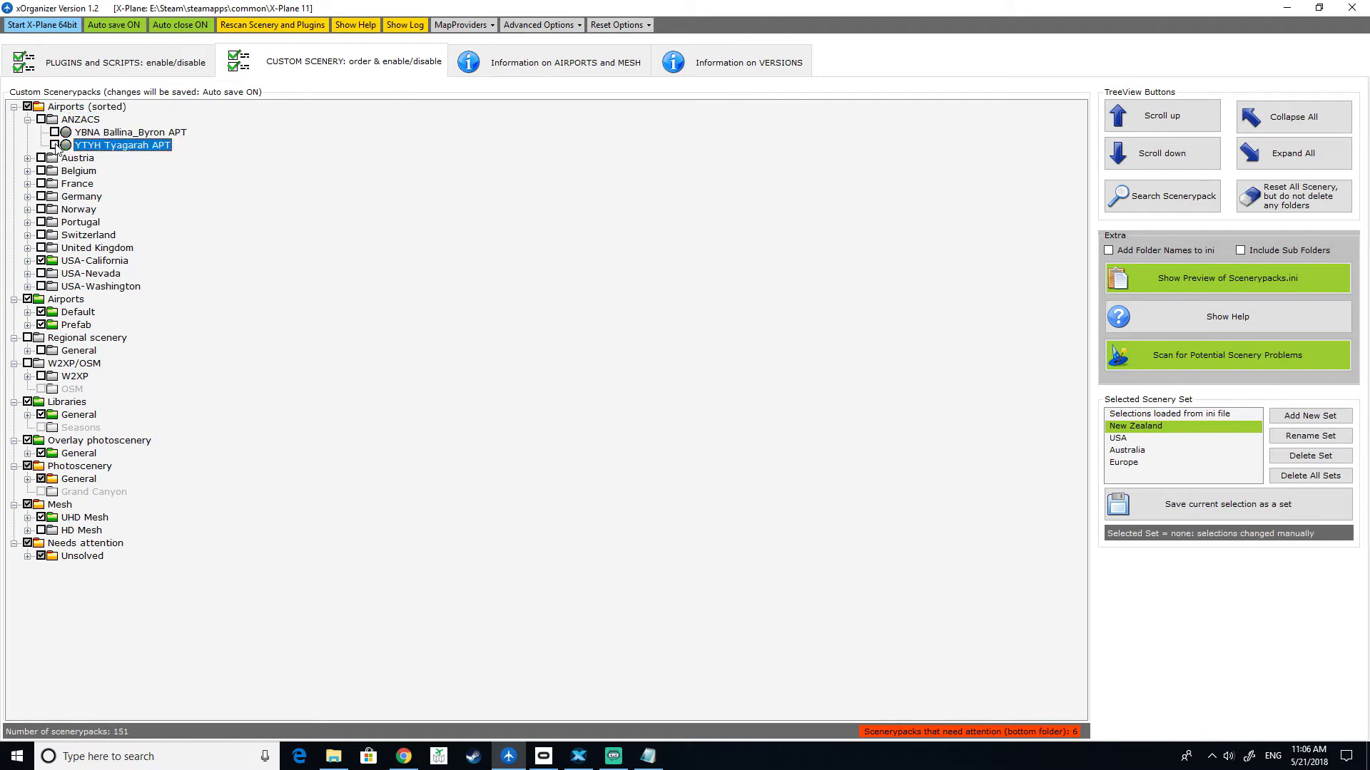
left_click(27, 261)
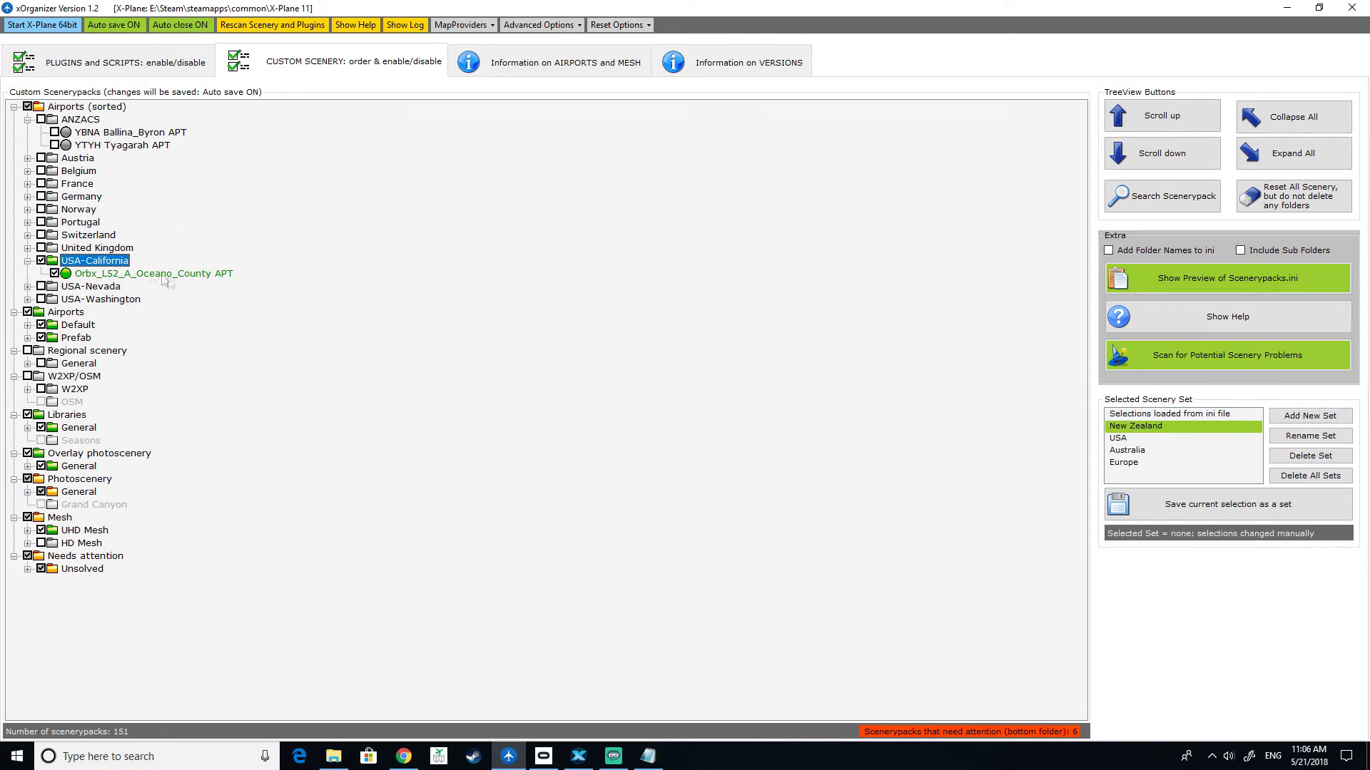
left_click(55, 274)
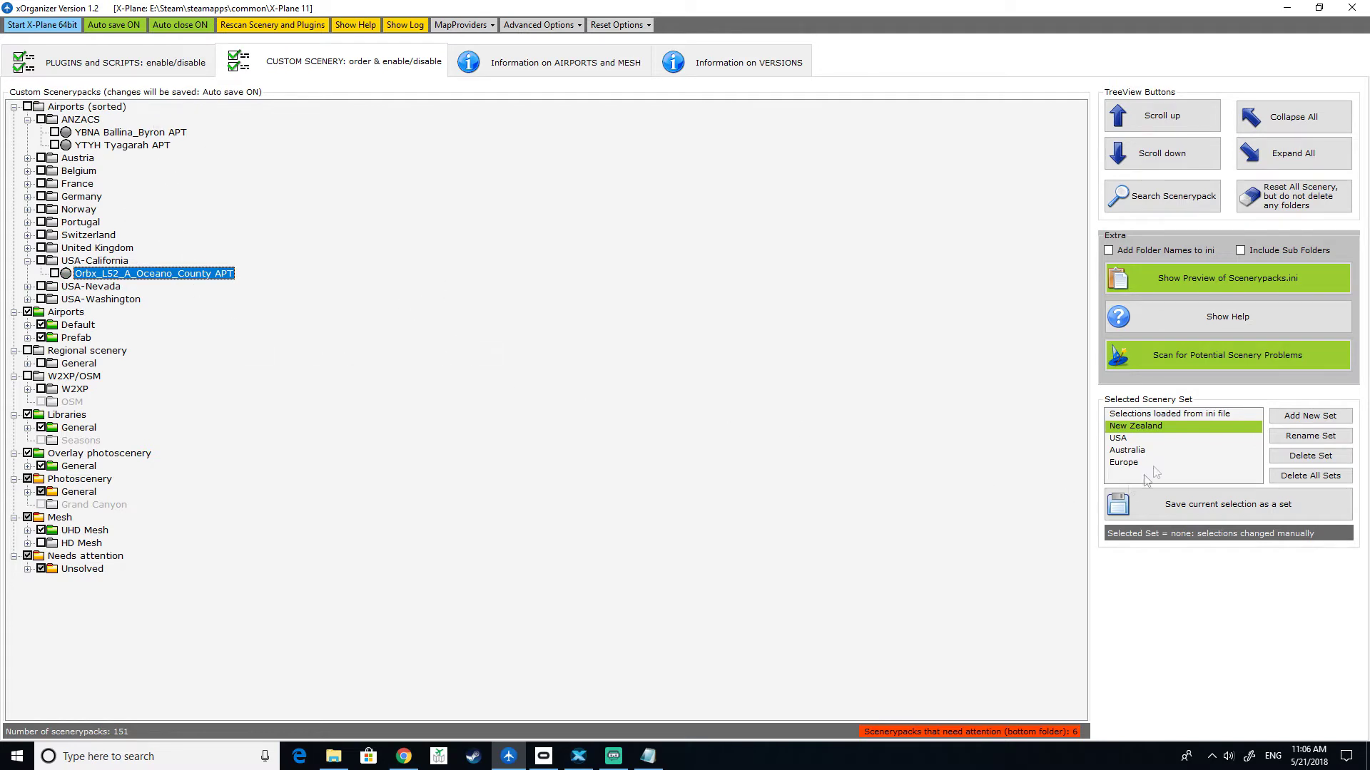
Unfold the Default and Prefab airport folders plus the General folders under Libraries and Overlay photoscenery
left_click(27, 324)
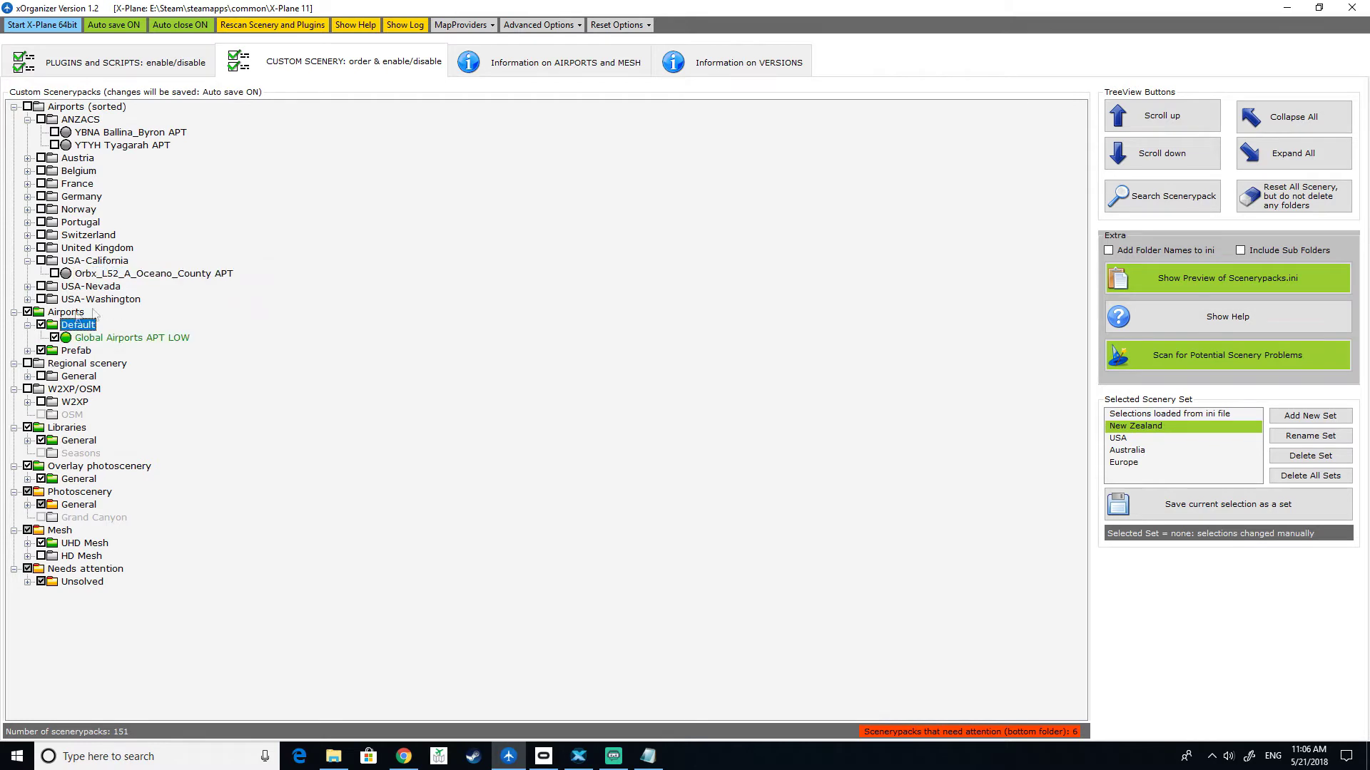
left_click(27, 350)
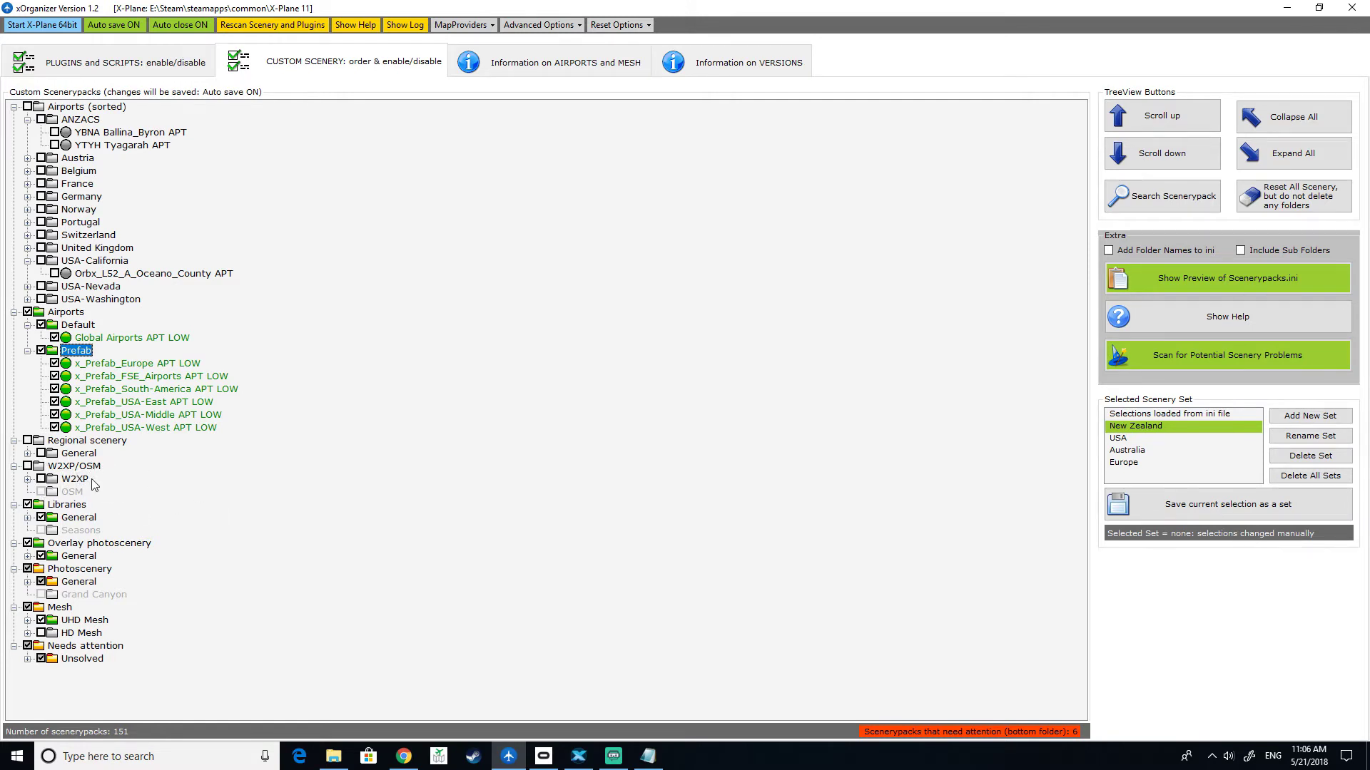
left_click(29, 519)
scroll(178, 500, "down", 2)
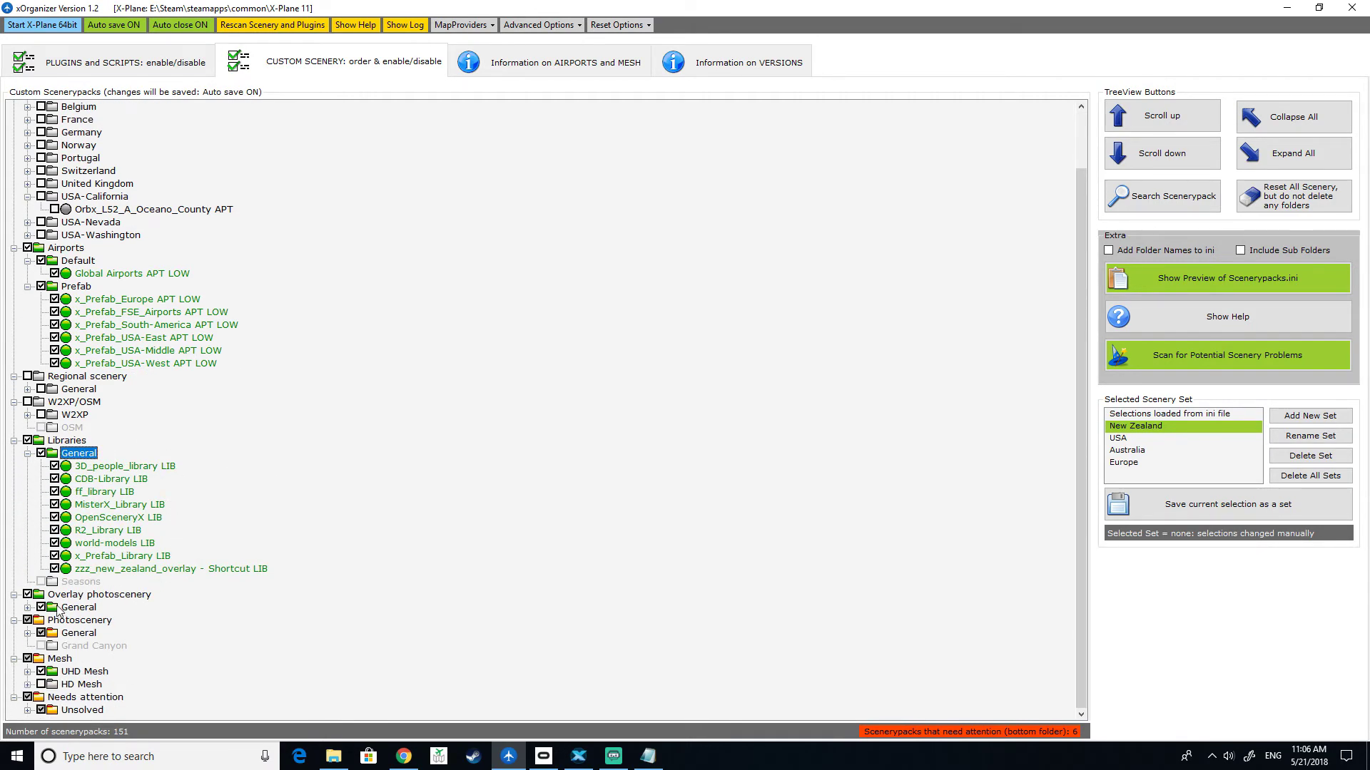
left_click(29, 607)
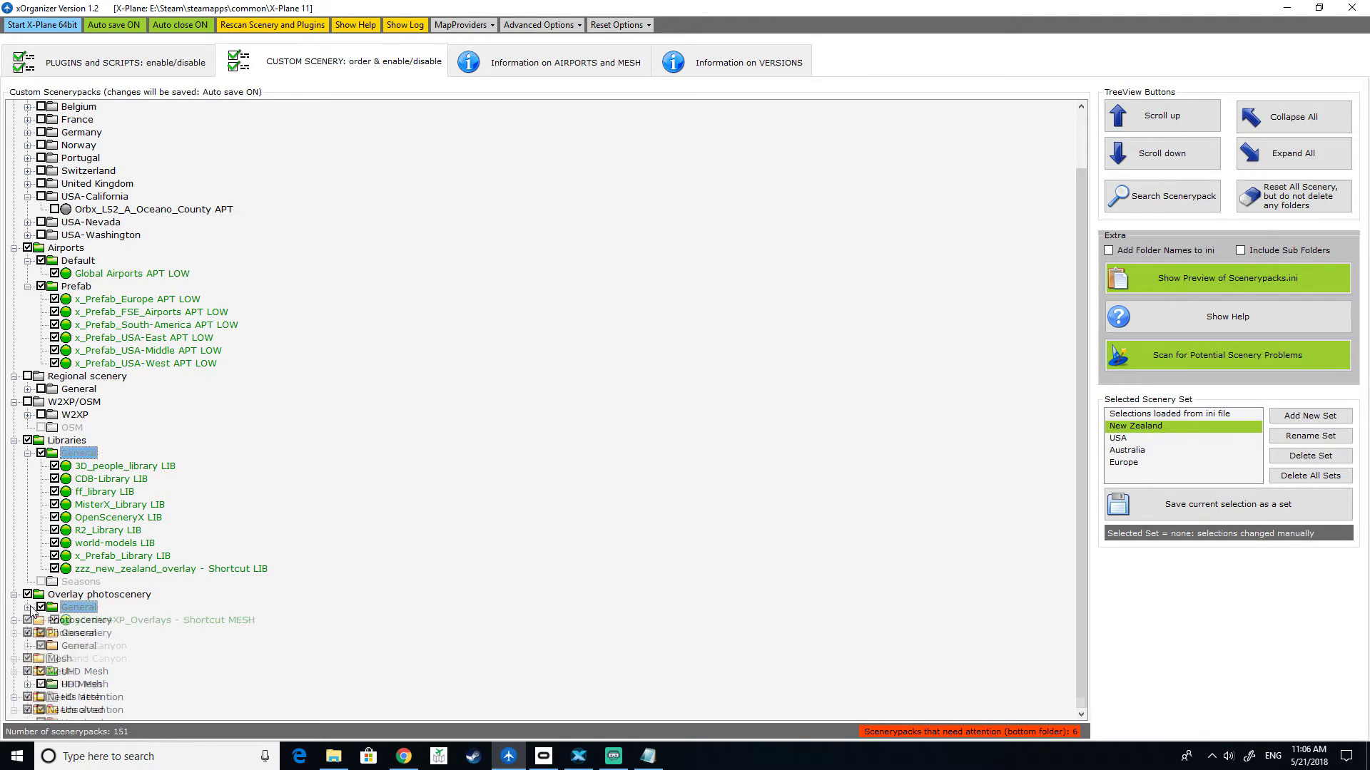
scroll(314, 518, "down", 1)
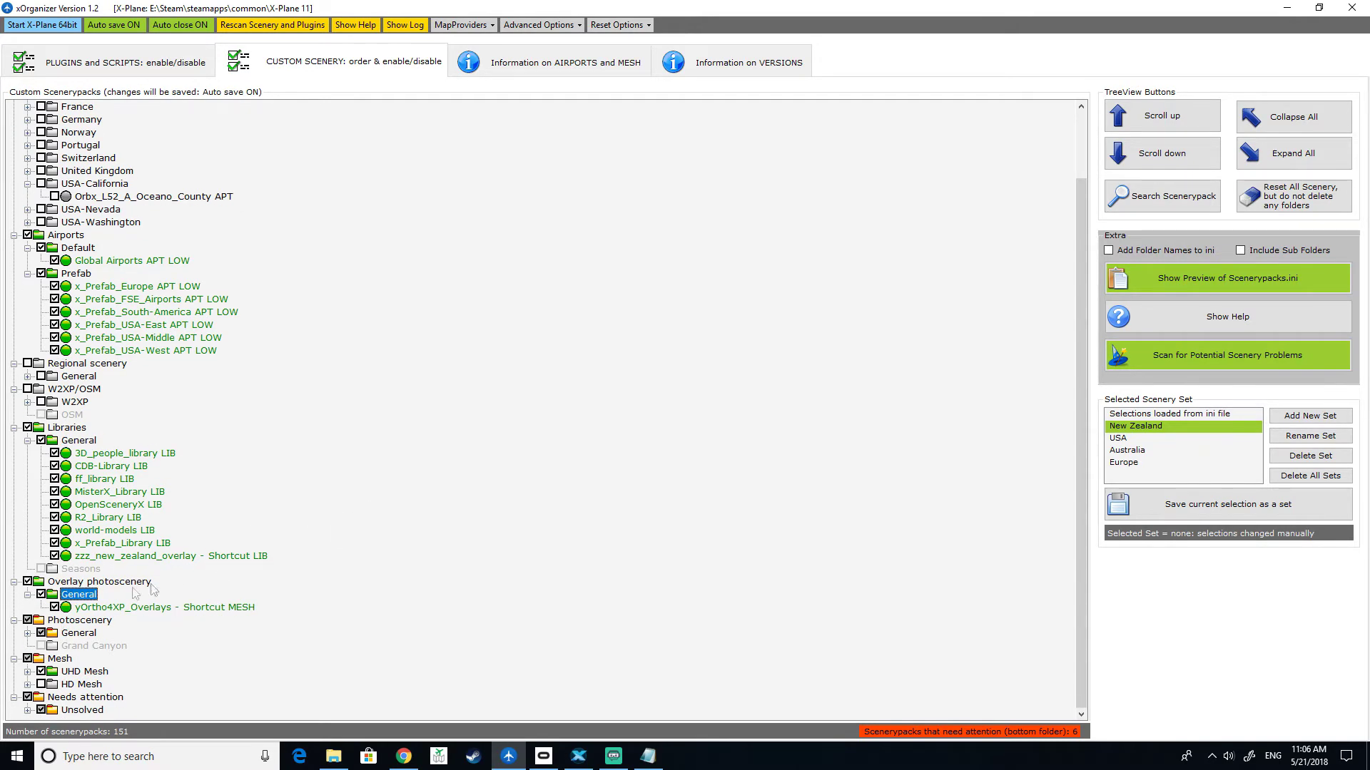
Expand Photoscenery General, untick zOrtho4XP_+45+006, then expand and disable the UHD Mesh folder
left_click(28, 634)
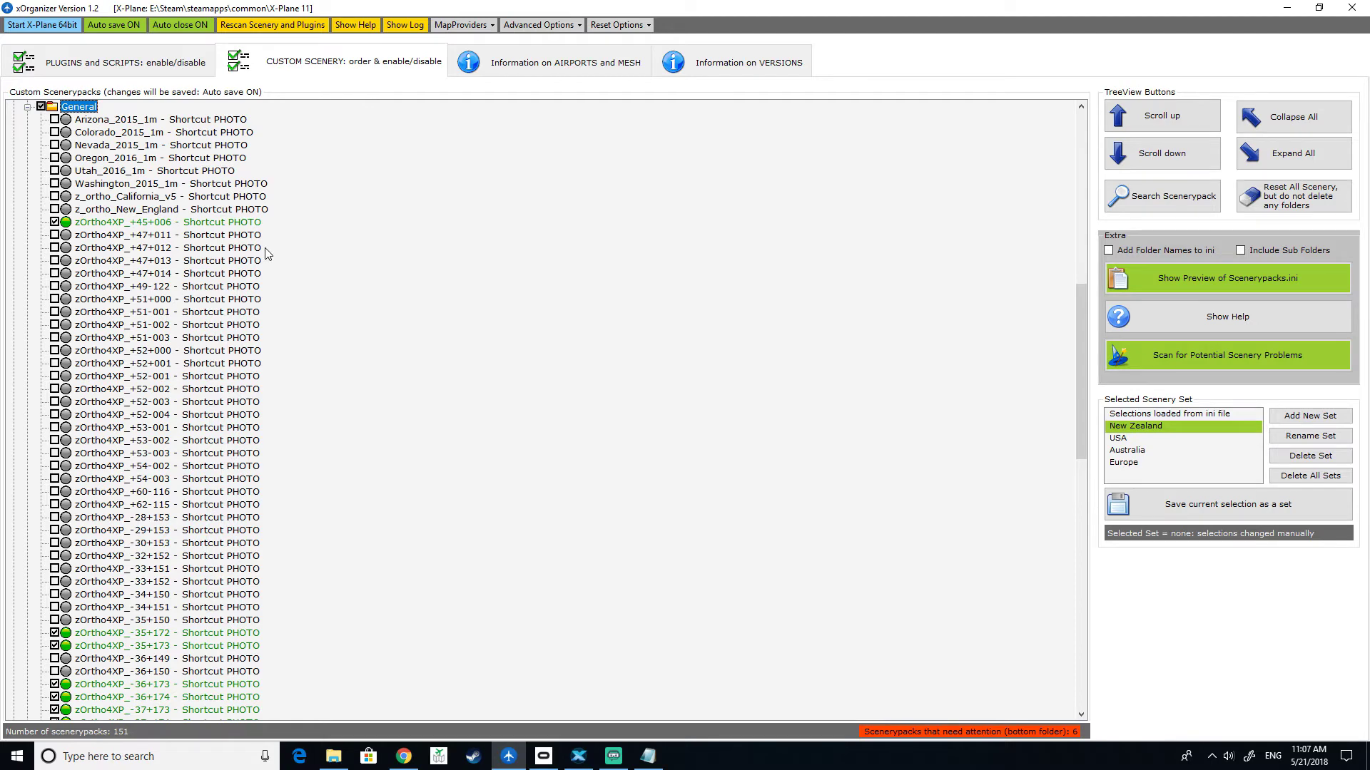
scroll(221, 324, "up", 2)
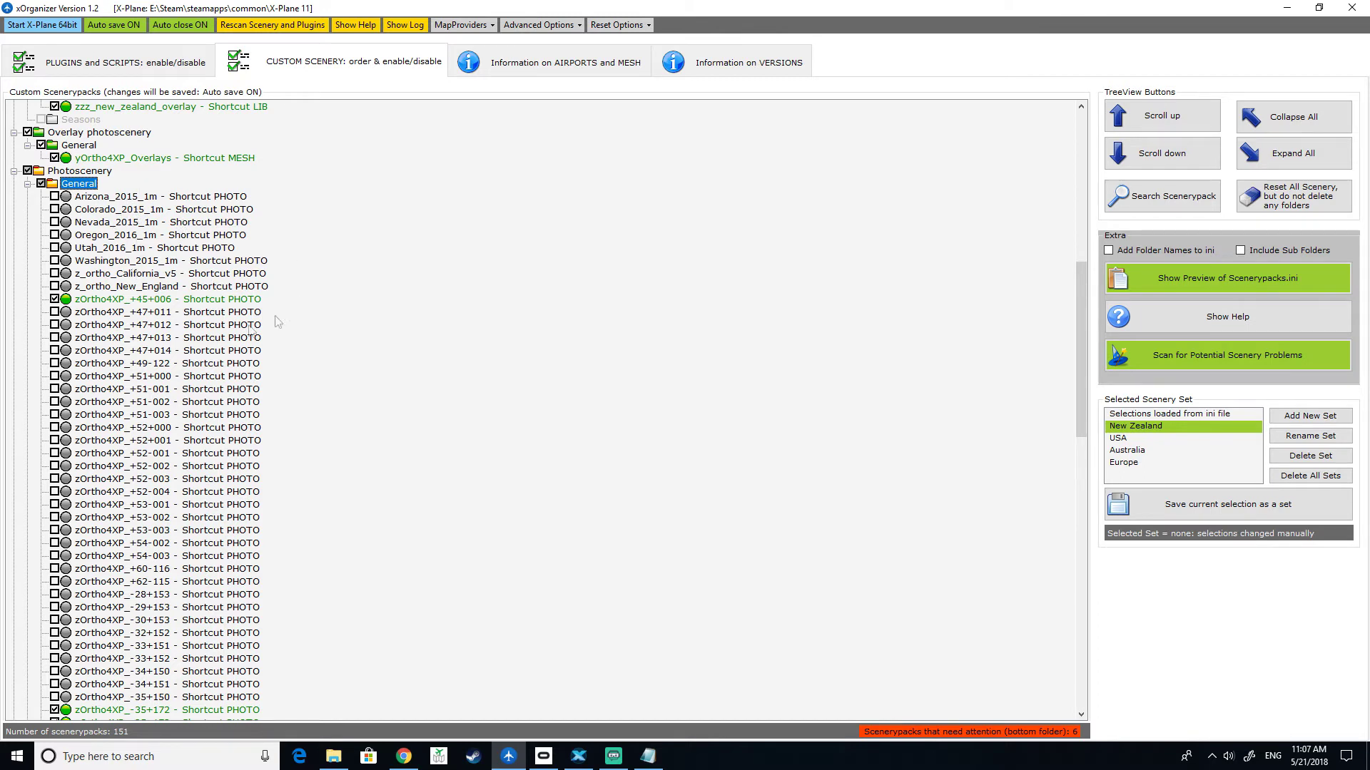
left_click(55, 300)
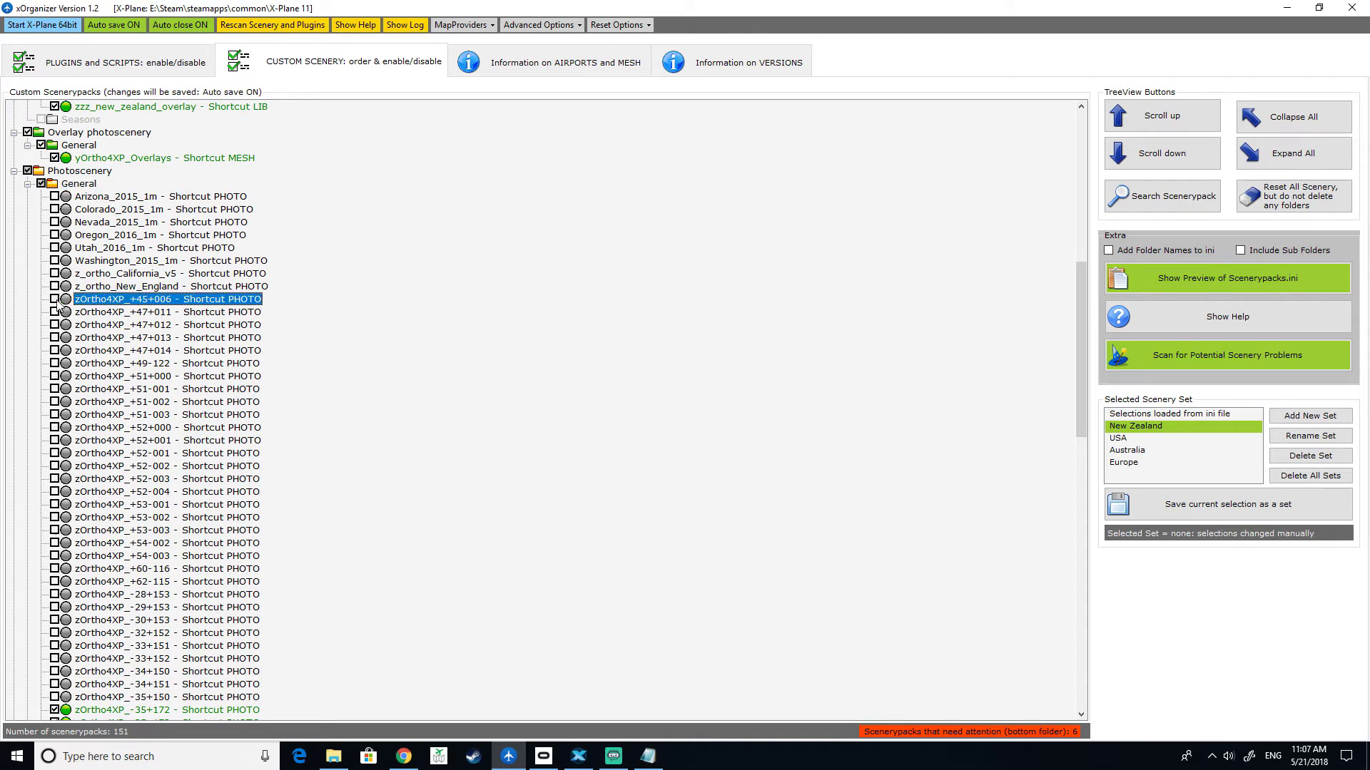
left_click_drag(1078, 301, 1095, 457)
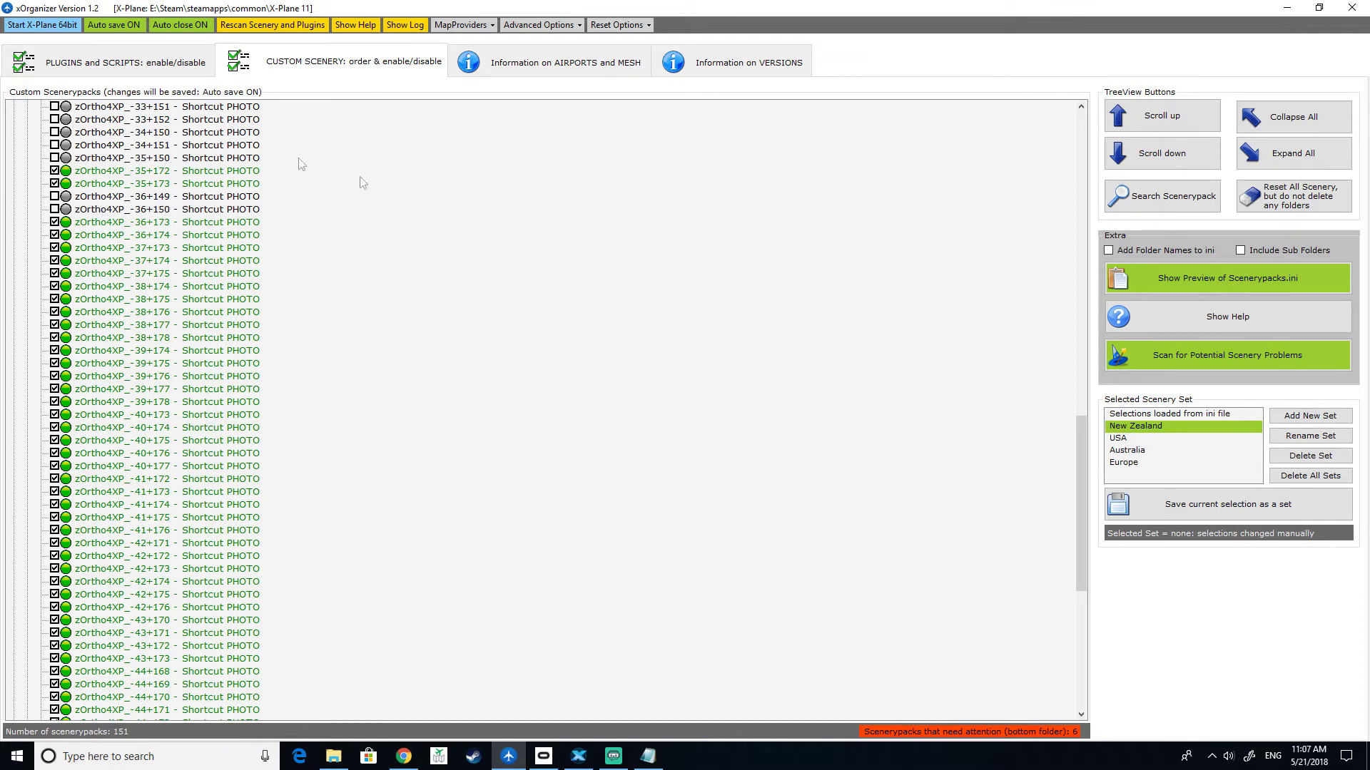
left_click_drag(1080, 465, 1088, 608)
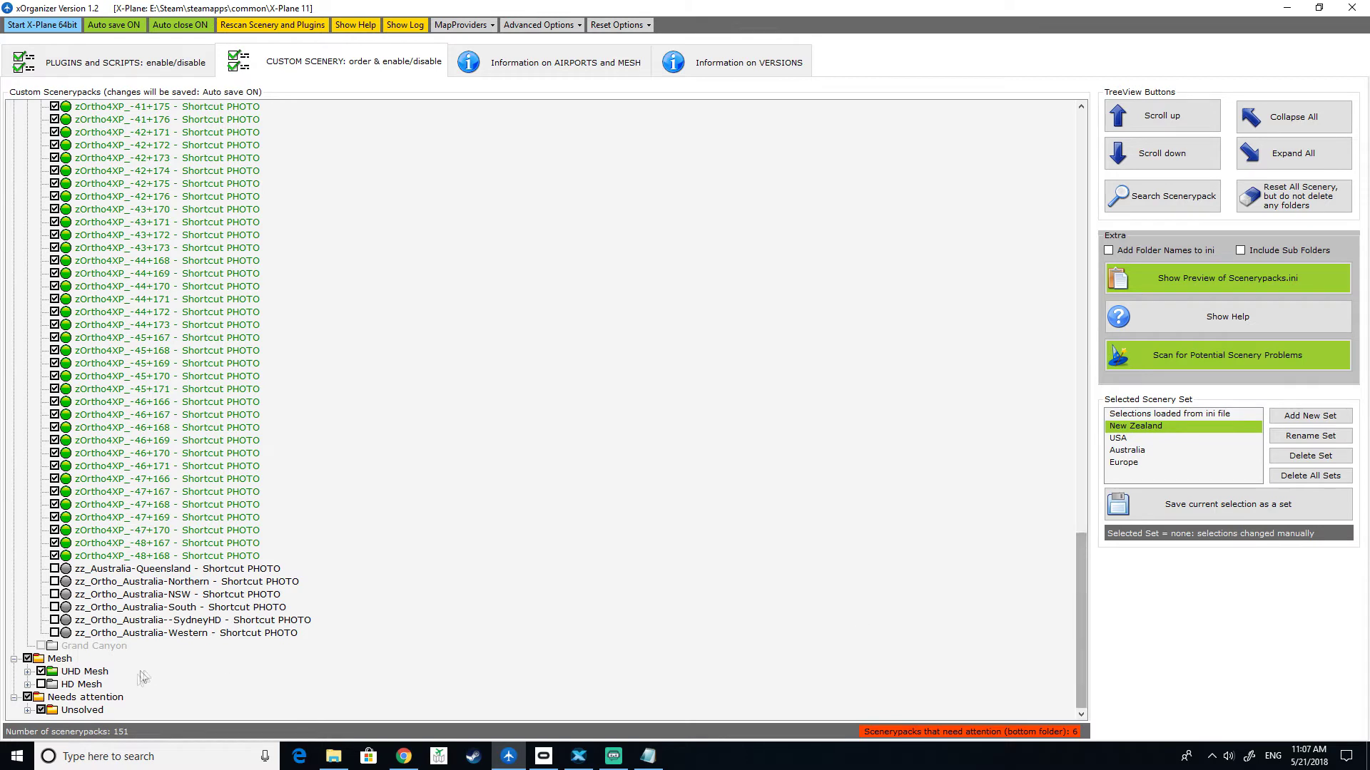
double_click(30, 673)
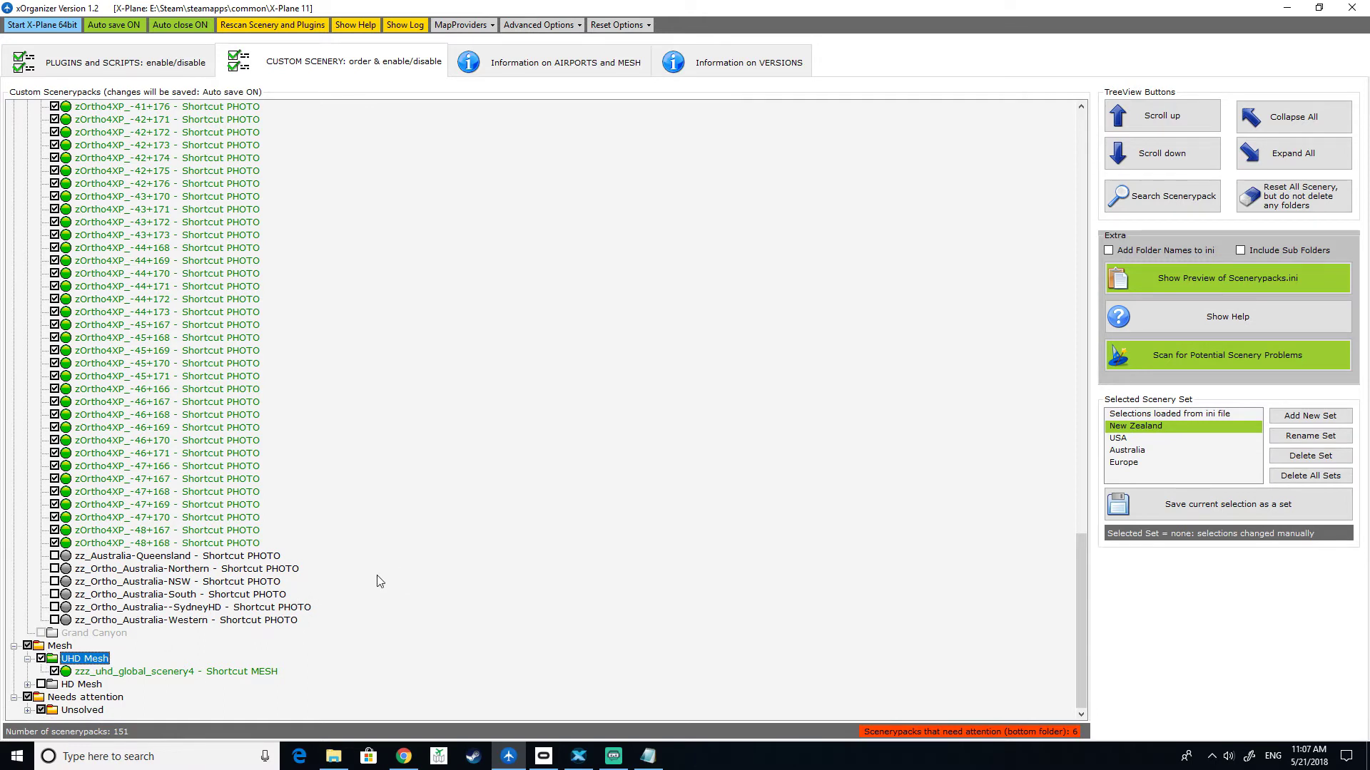
left_click(42, 659)
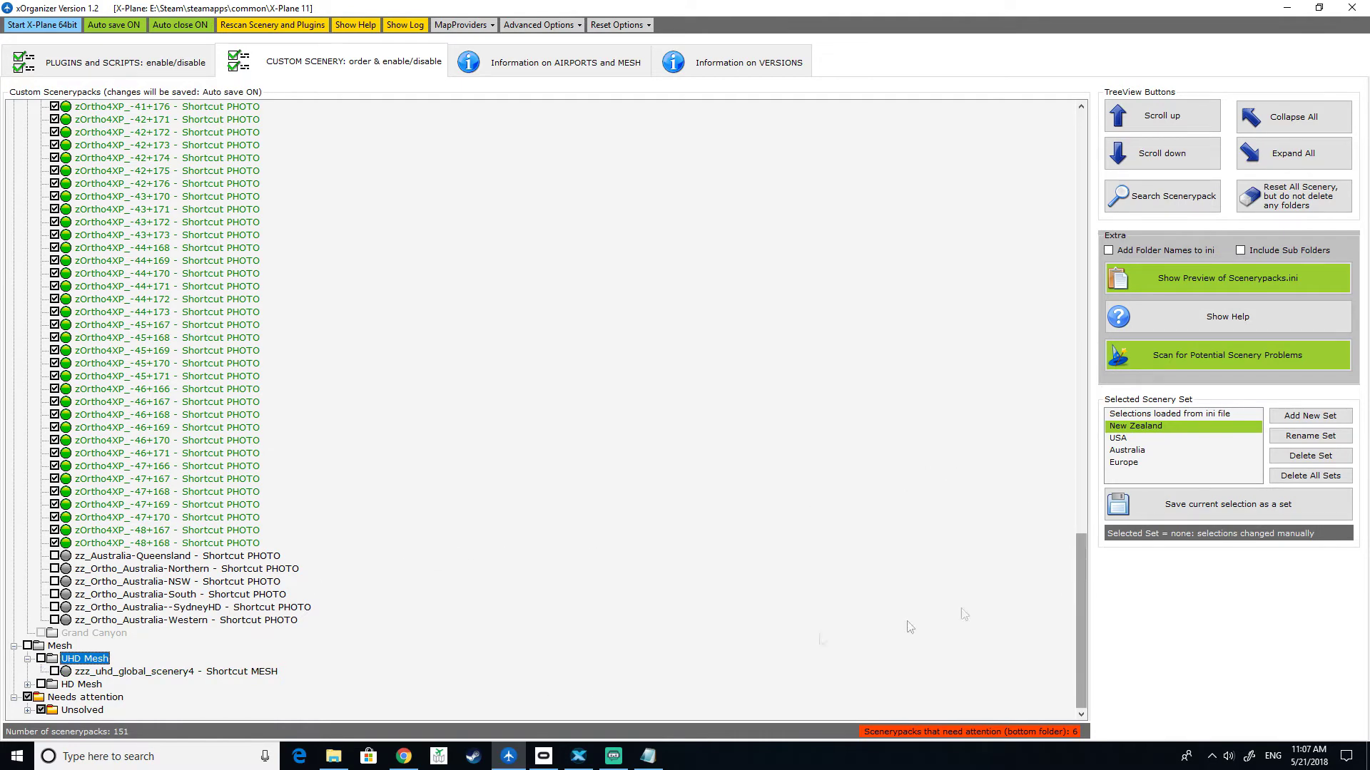
Expand Needs attention > Unsolved and disable the Untitled 1 and Untitled 2 MISC packs
left_click(27, 710)
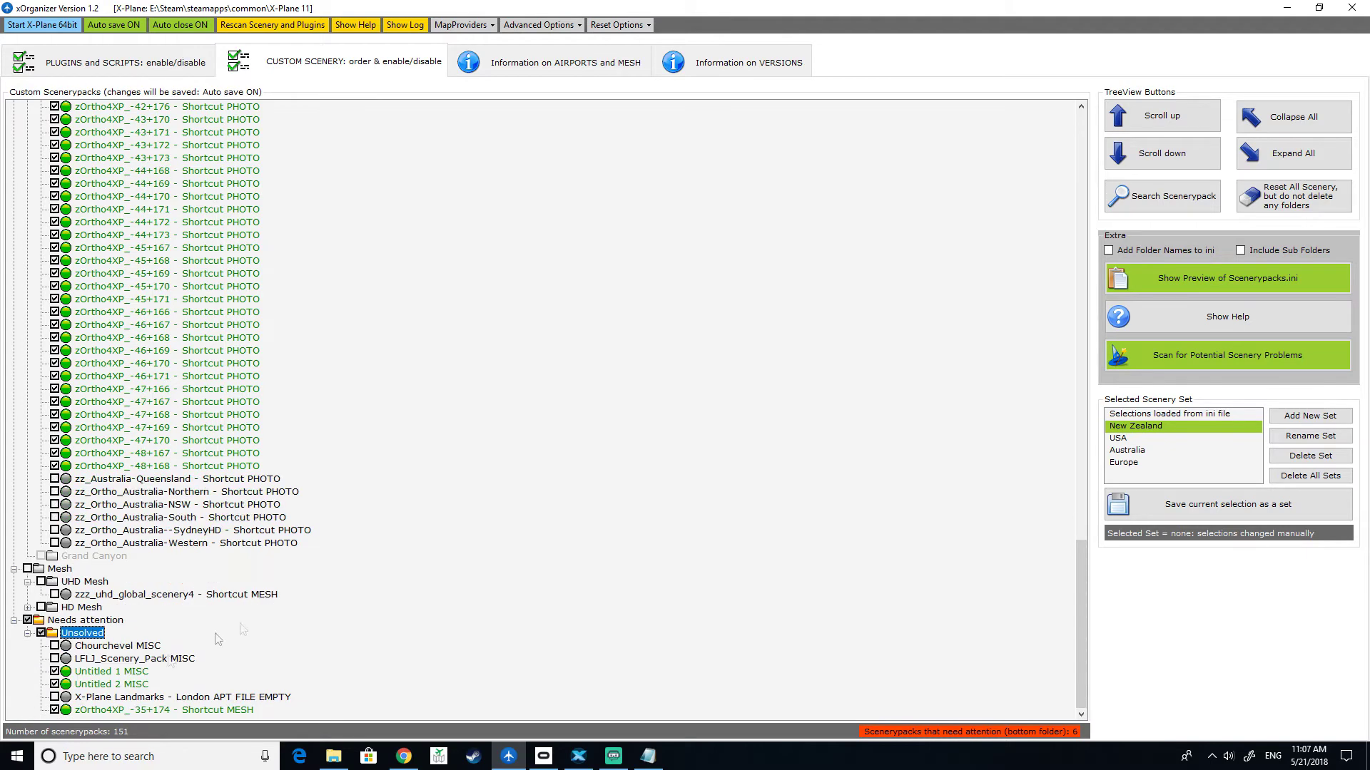
left_click(54, 671)
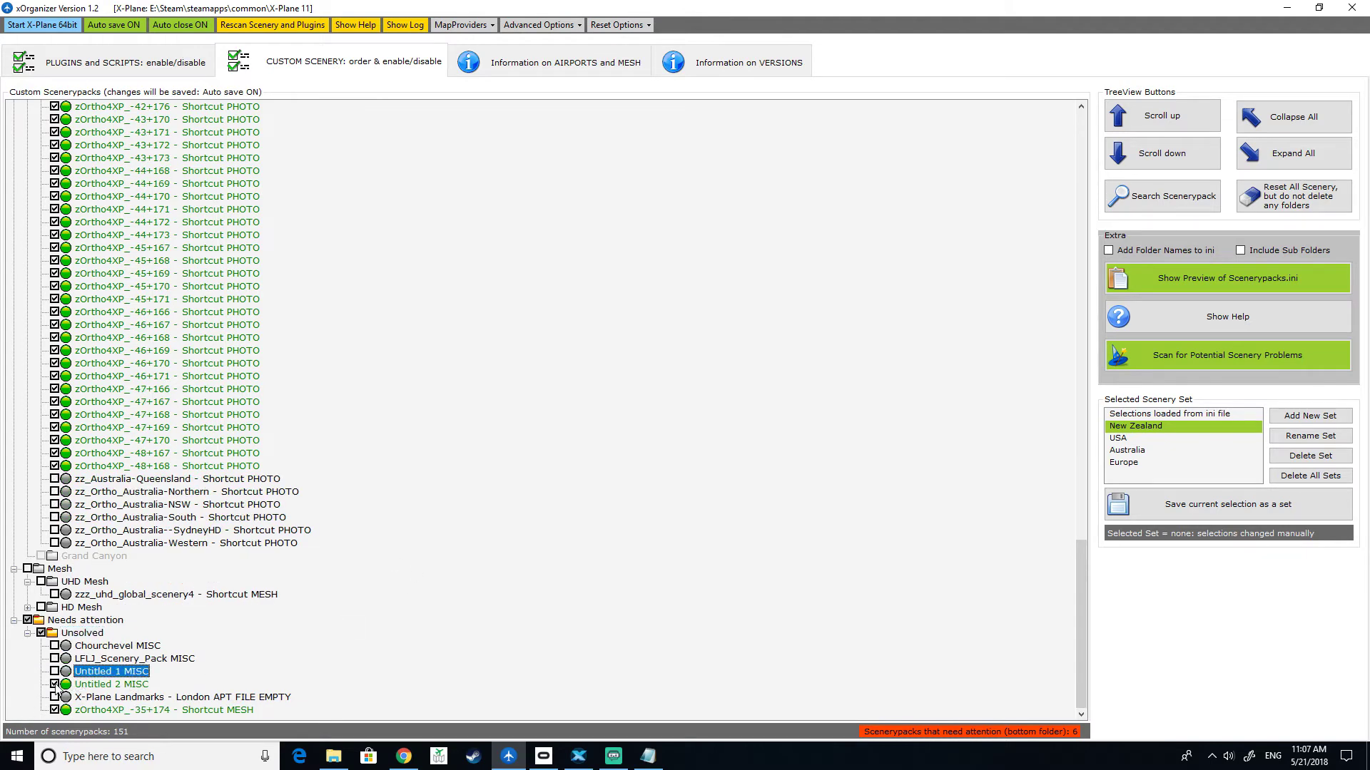
left_click(54, 684)
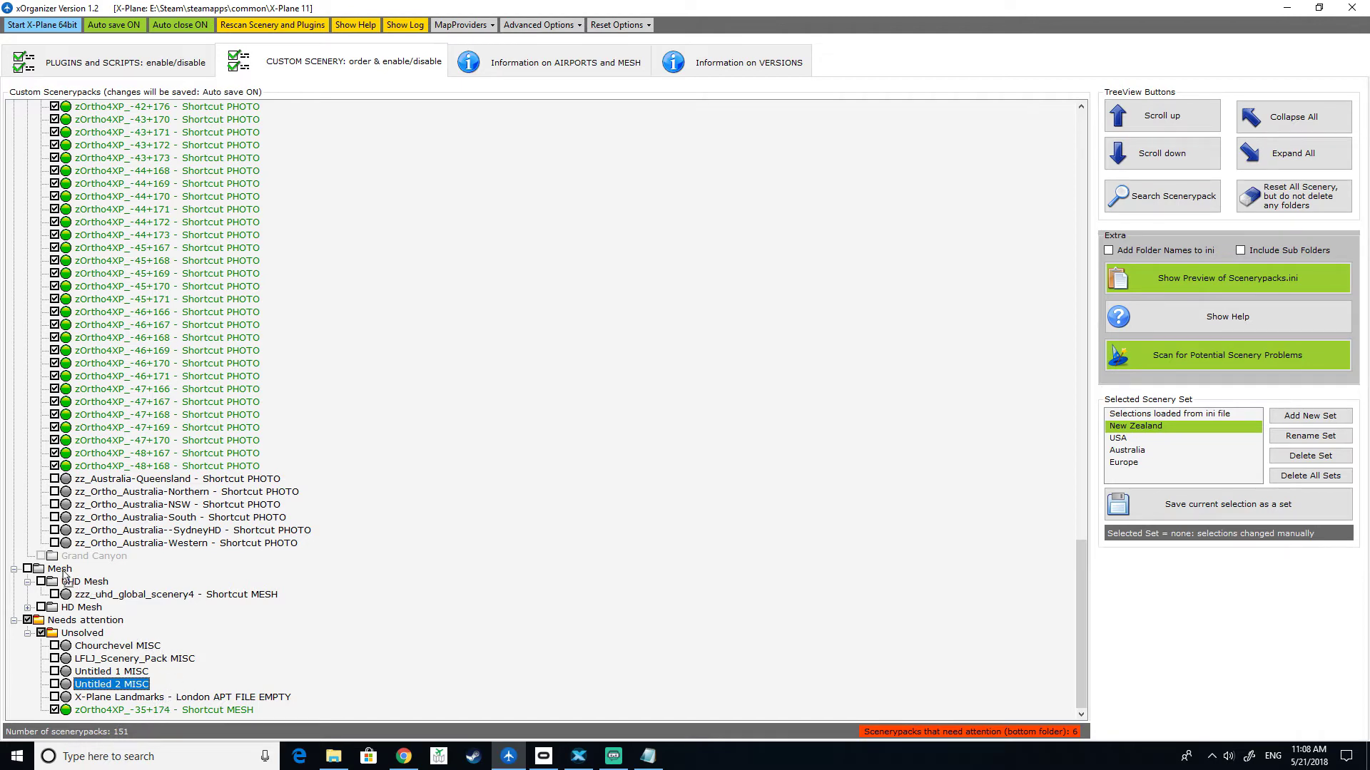
Move the zOrtho4XP_-35+174 mesh pack into the HD Mesh folder
left_click_drag(65, 575, 66, 580)
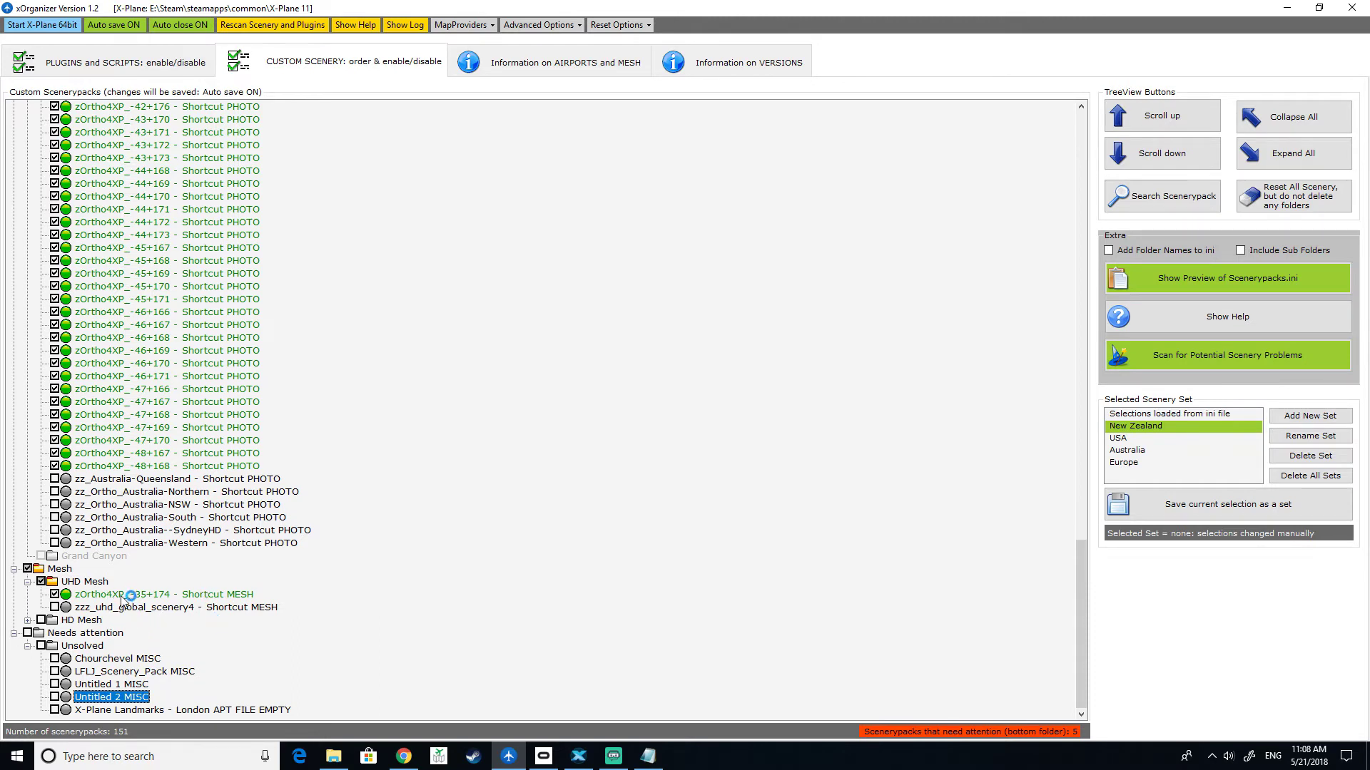
left_click_drag(122, 601, 54, 626)
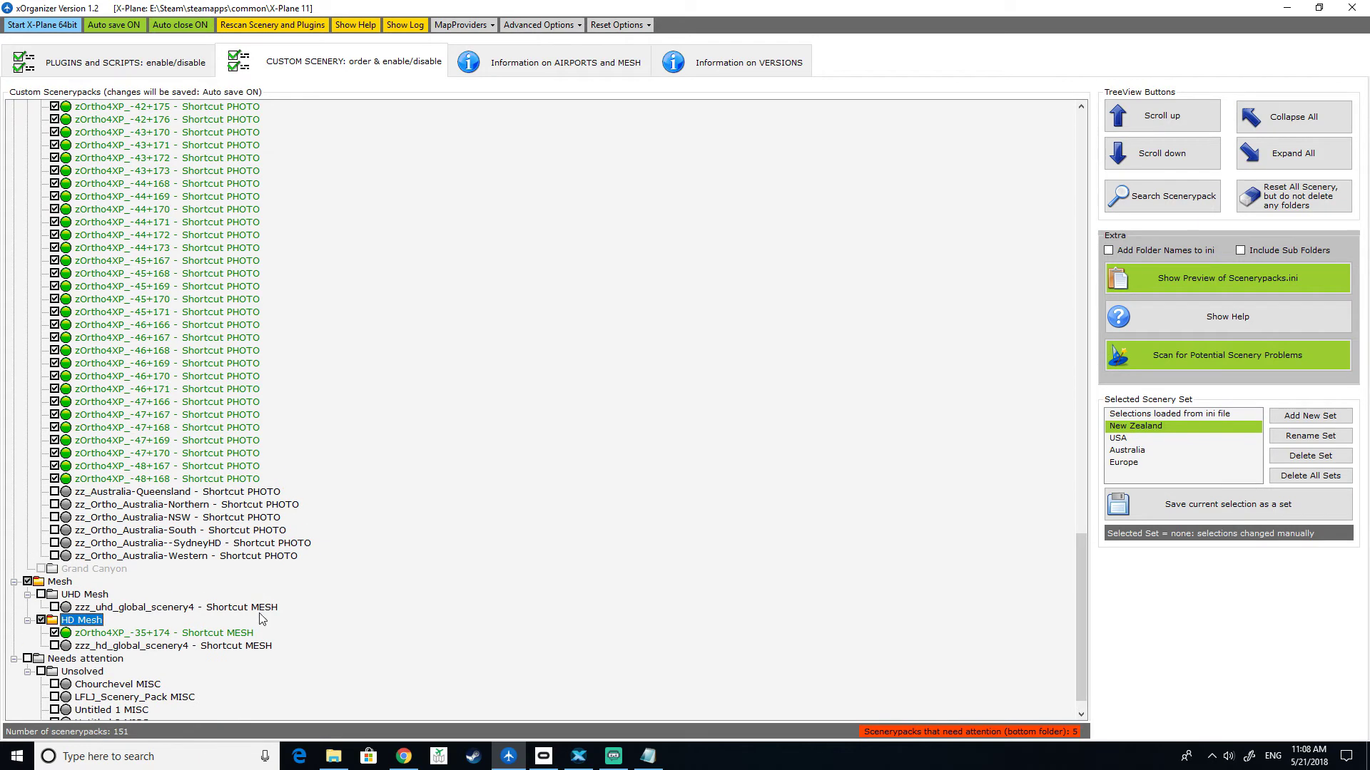
scroll(315, 612, "down", 1)
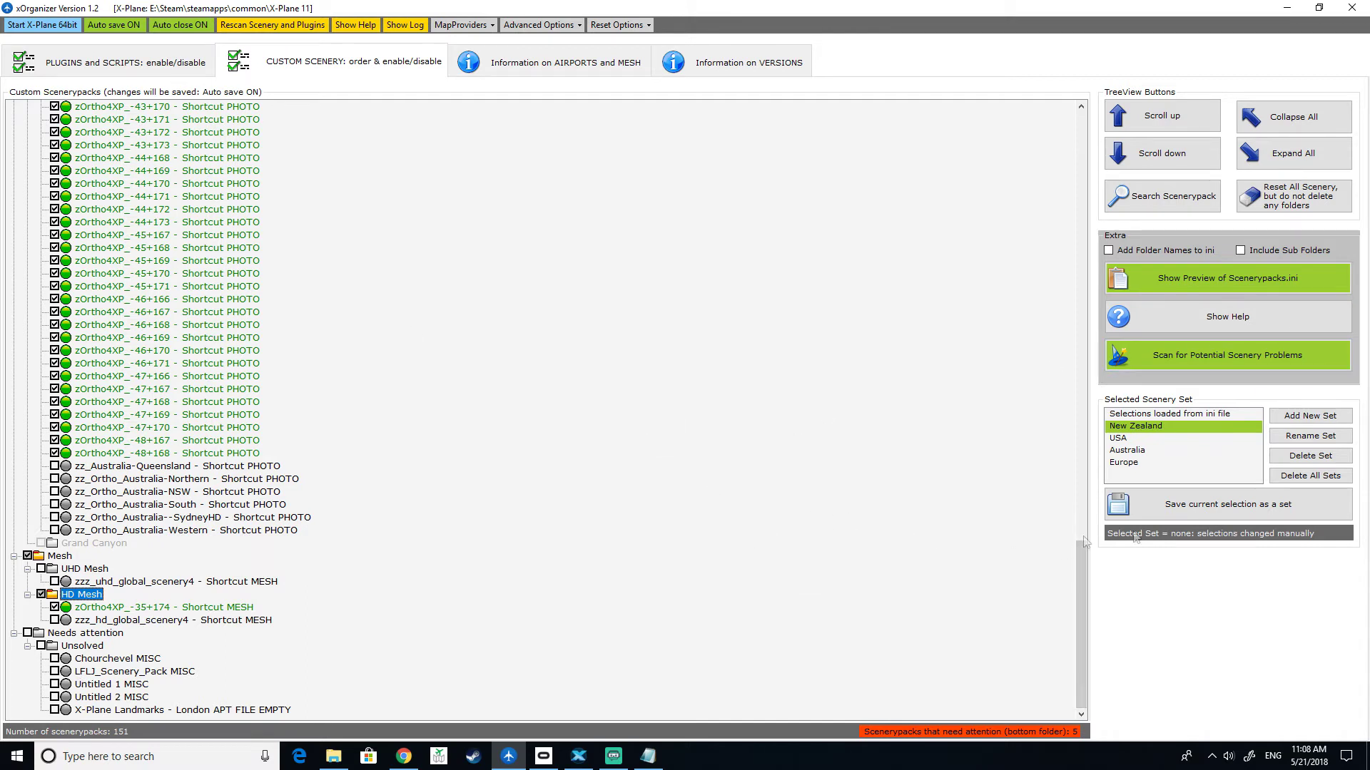
Save the current selection as the New Zealand set, then load Australia and New Zealand again
left_click(1180, 513)
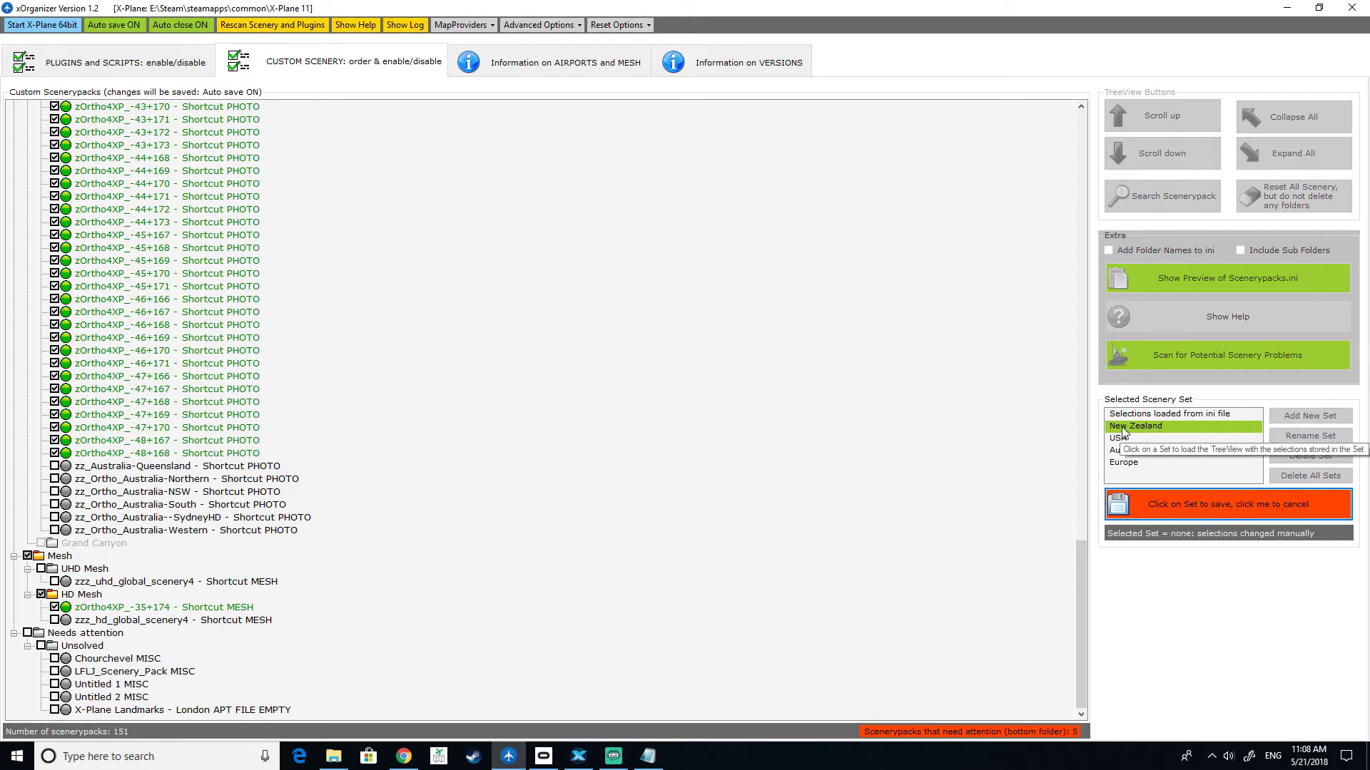
left_click(1121, 428)
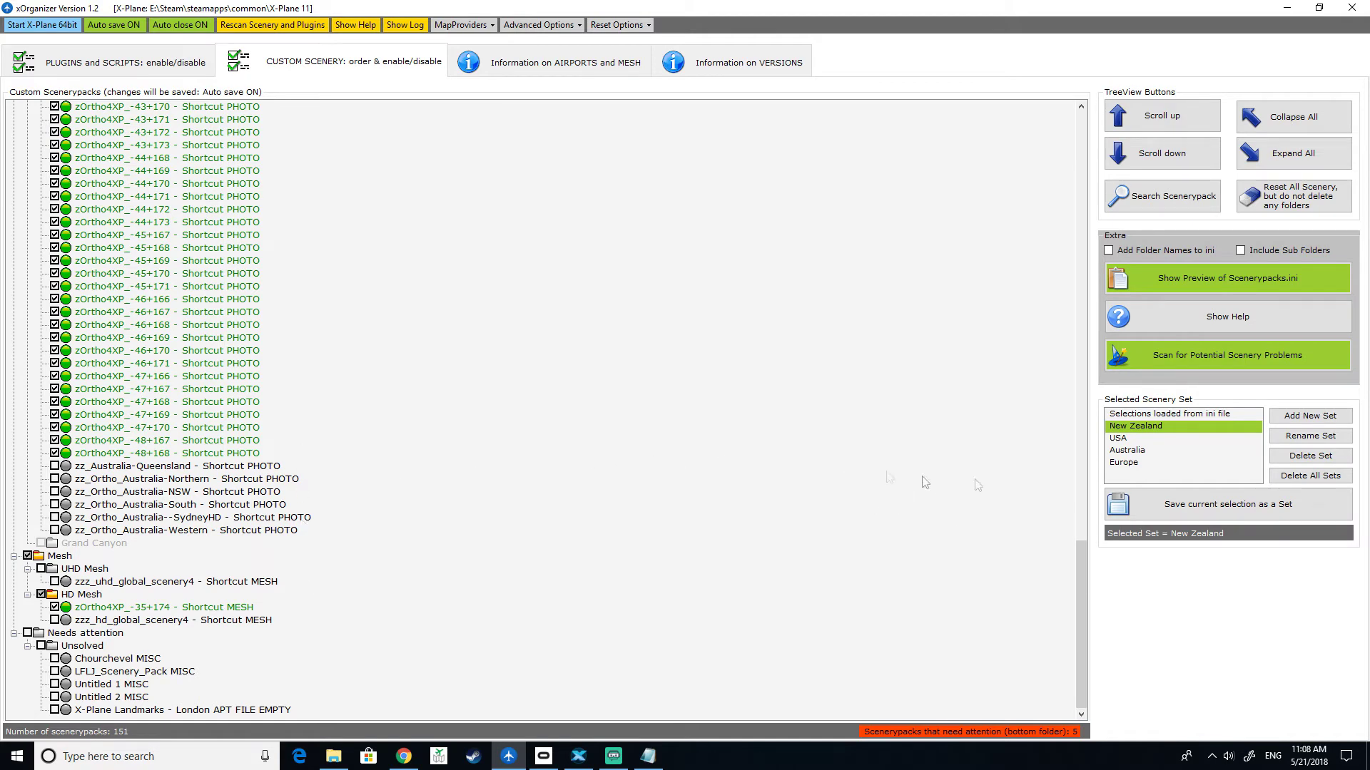
left_click(1133, 451)
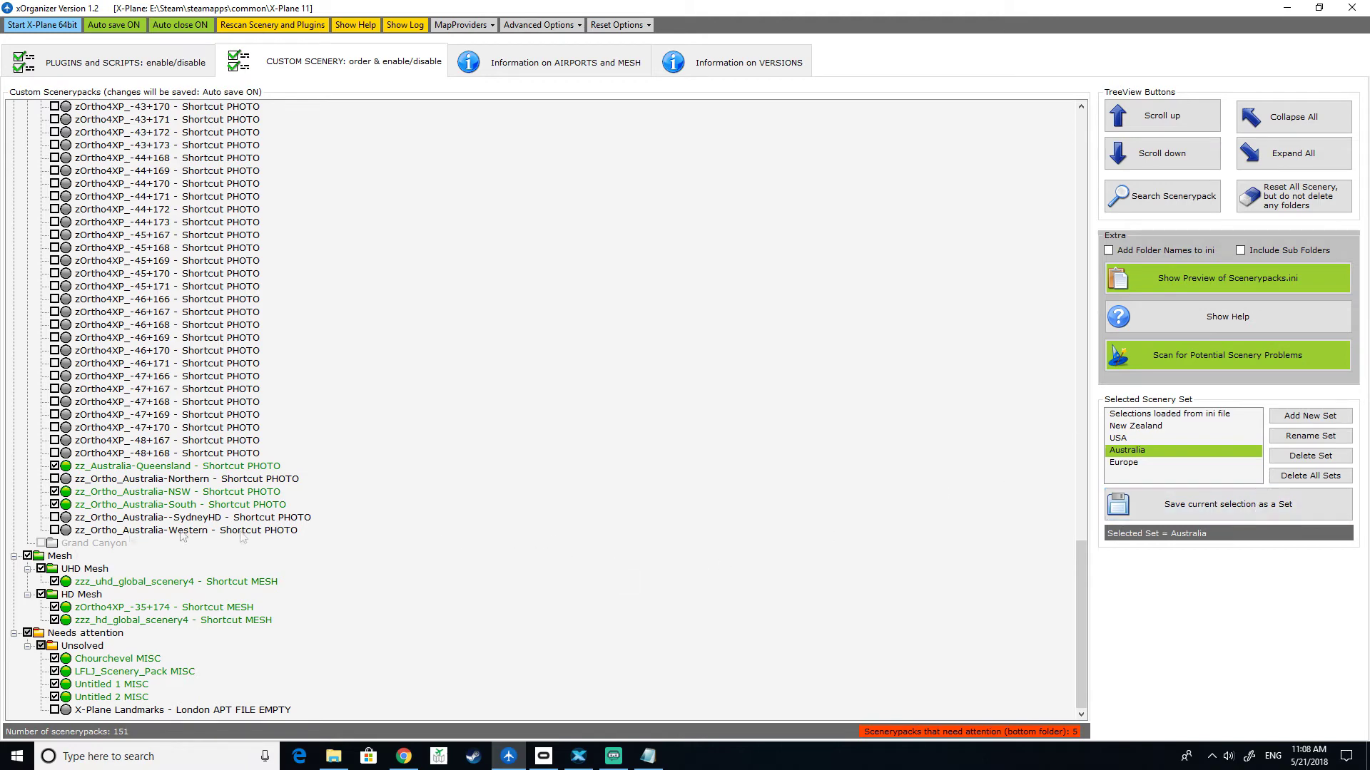
left_click(1139, 428)
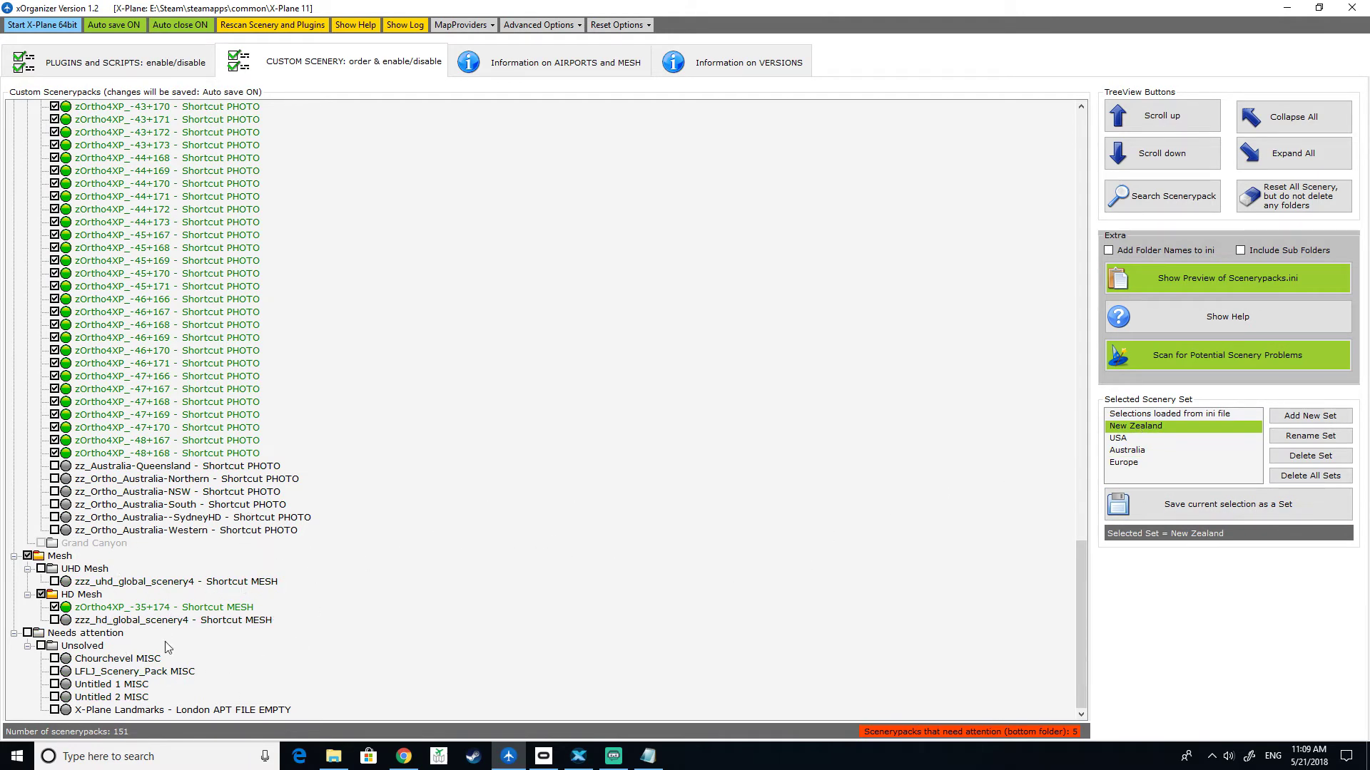
Scroll to the top of the tree and load the USA scenery set
scroll(228, 537, "up", 3)
scroll(229, 536, "up", 20)
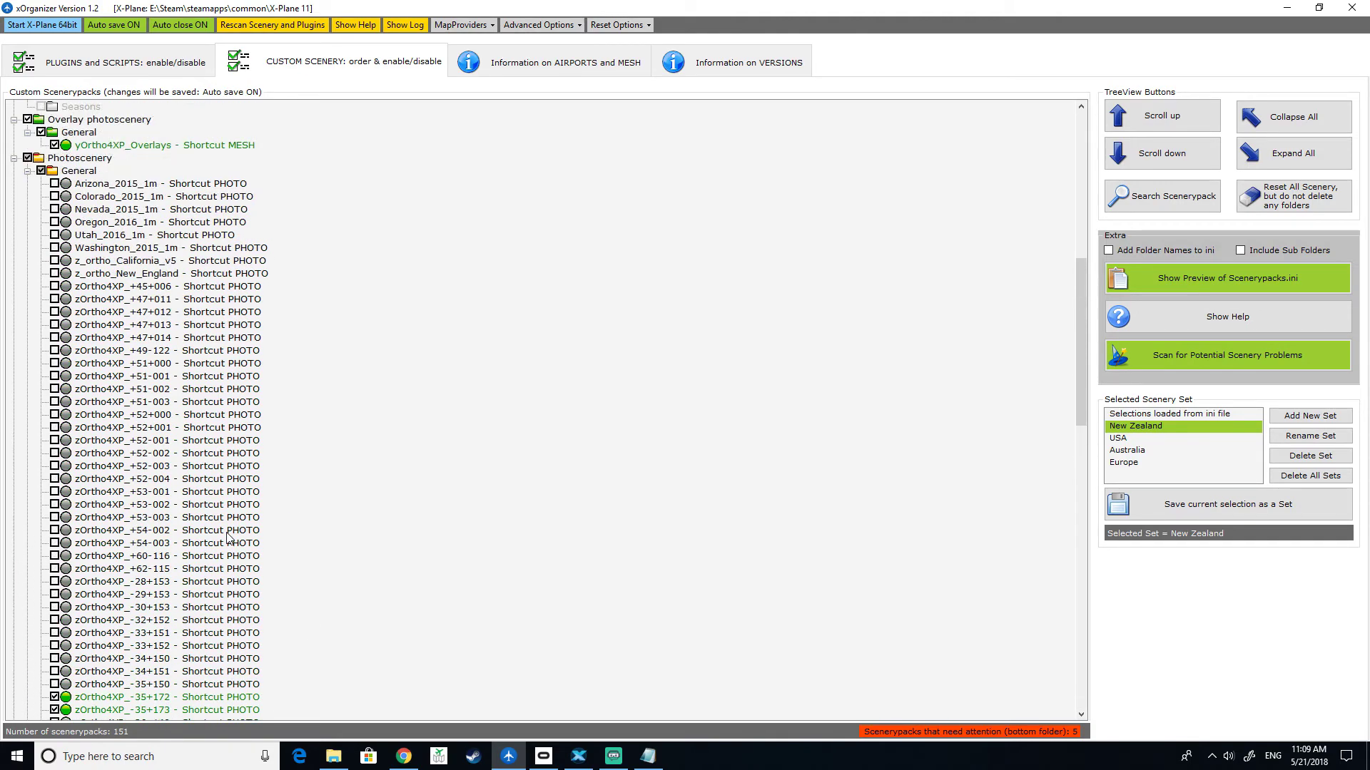
scroll(229, 536, "up", 5)
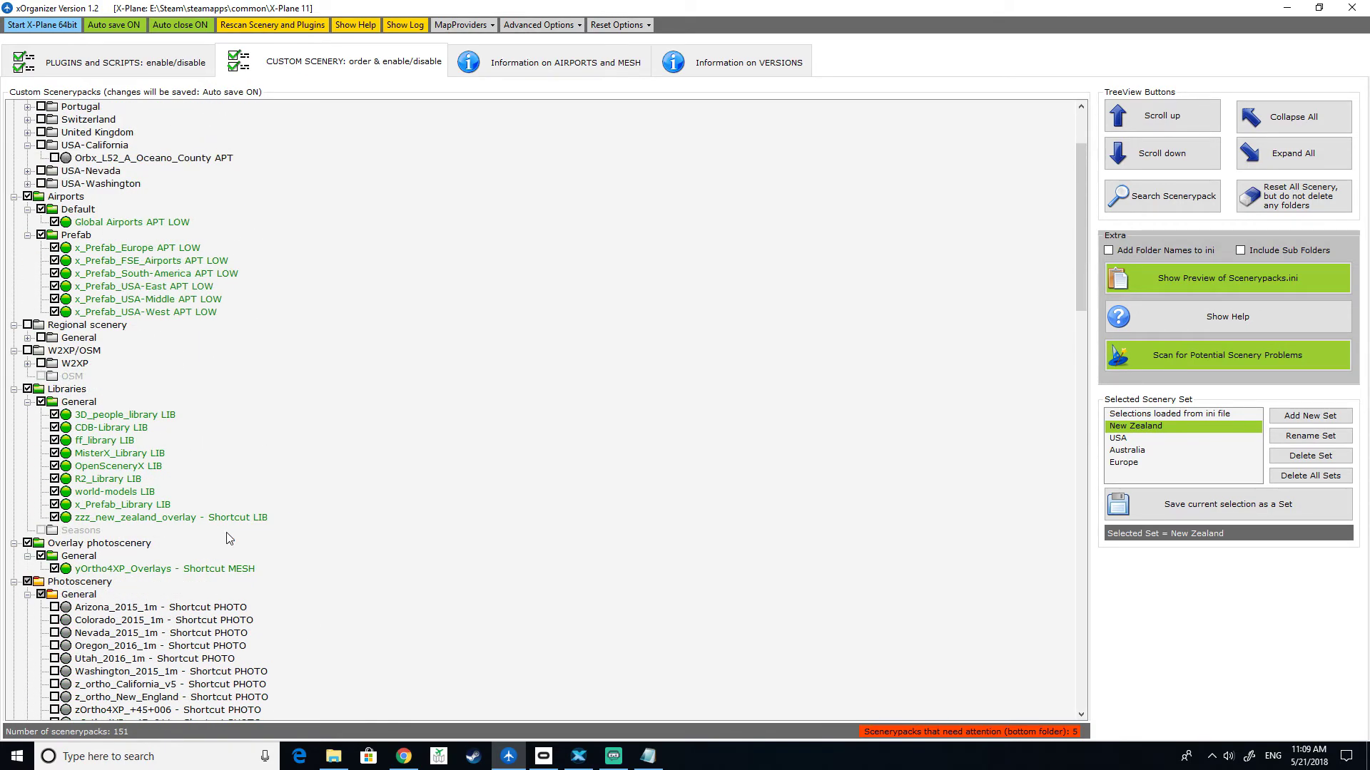
scroll(228, 537, "up", 3)
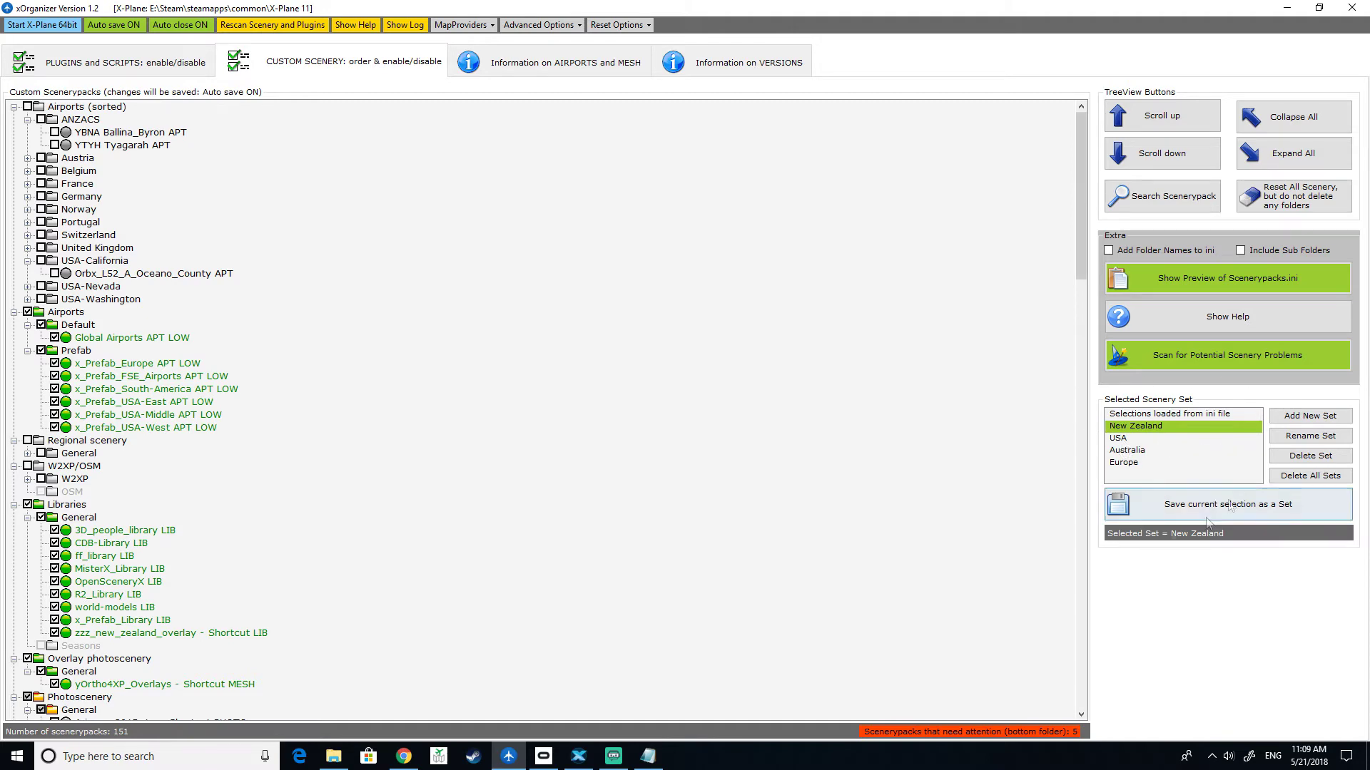
left_click(1125, 441)
Disable the zOrtho4XP_+45+006 photo pack and the UHD Mesh and HD Mesh groups
scroll(362, 404, "down", 1)
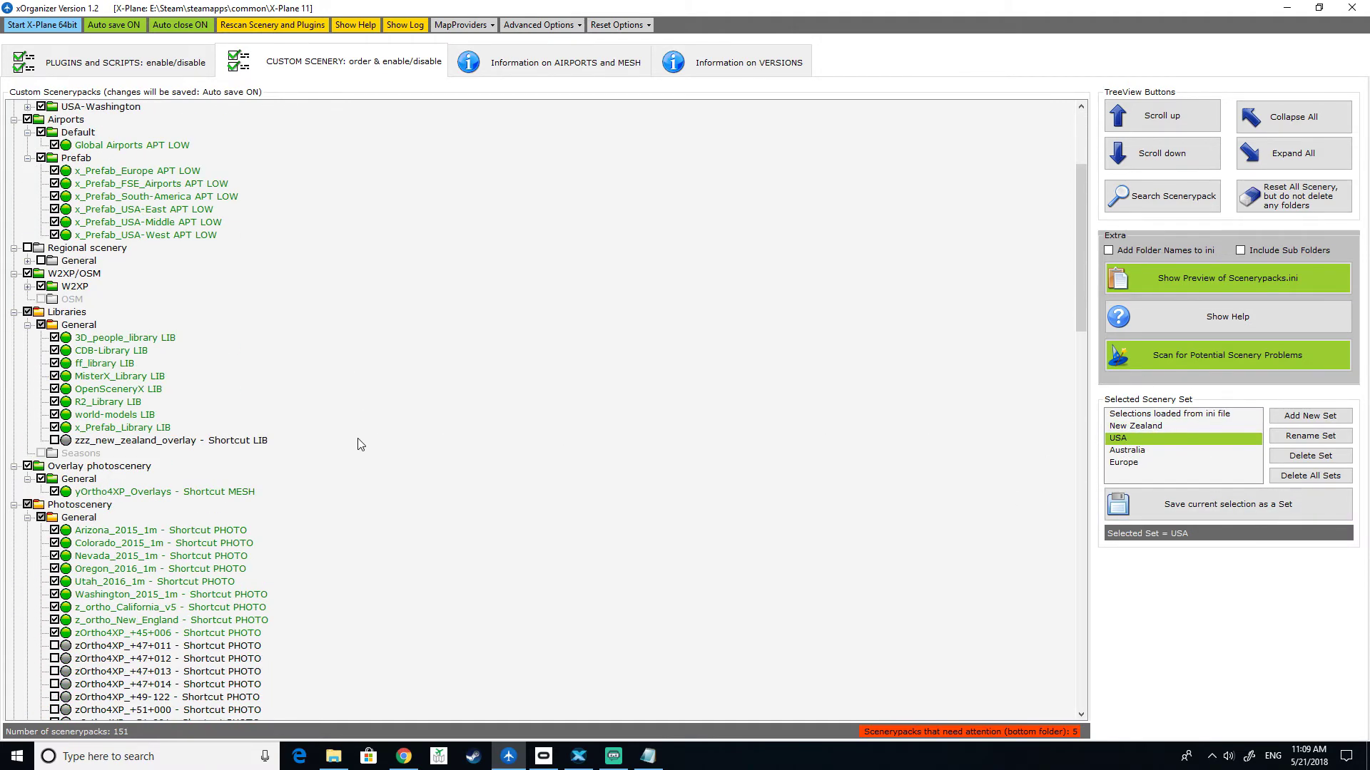
scroll(358, 439, "down", 5)
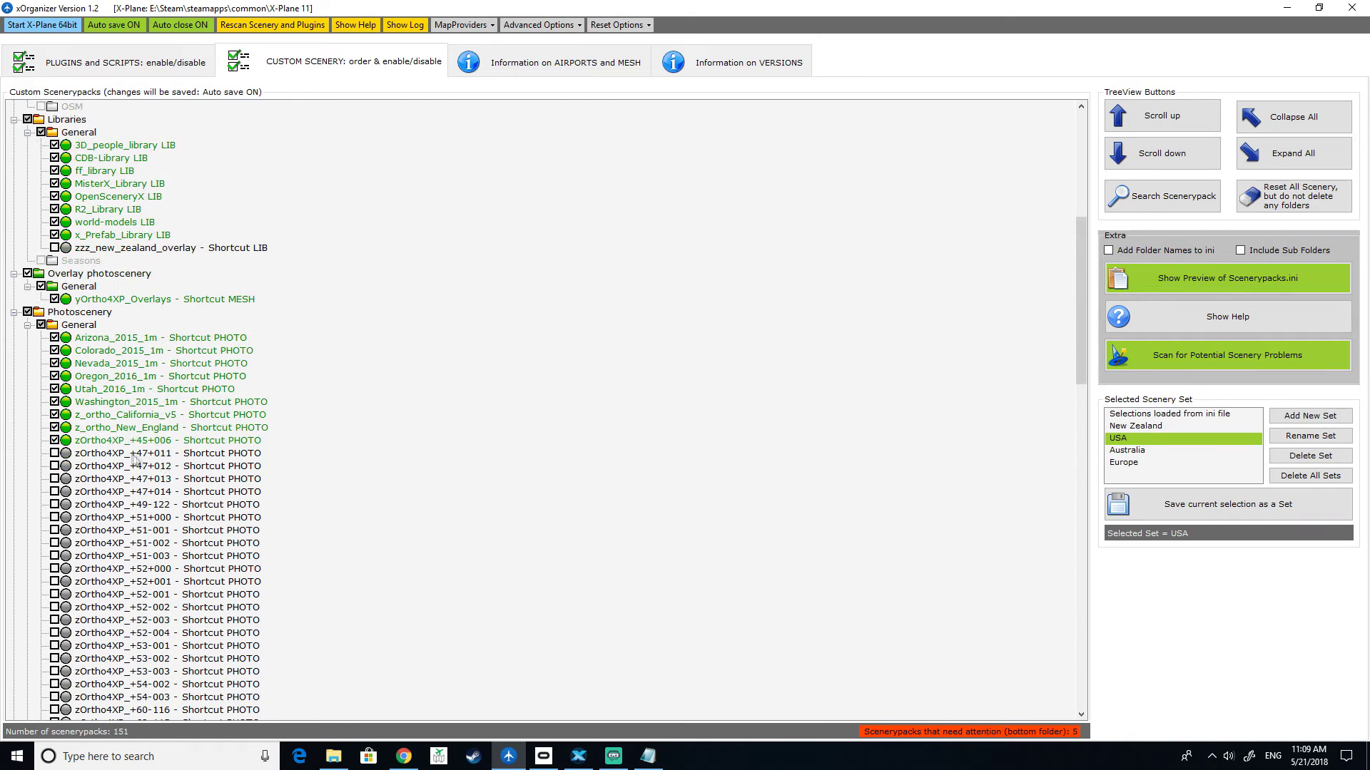
left_click(55, 441)
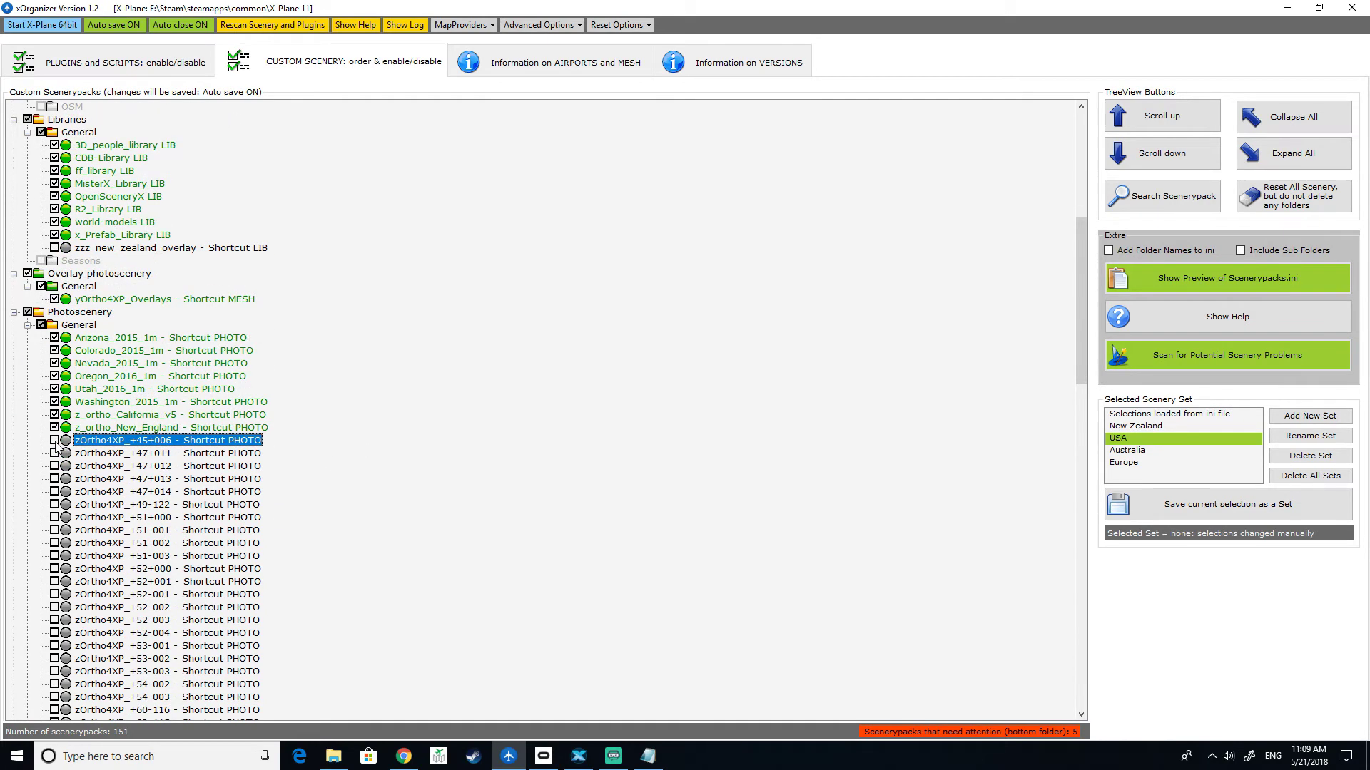
scroll(577, 410, "up", 10)
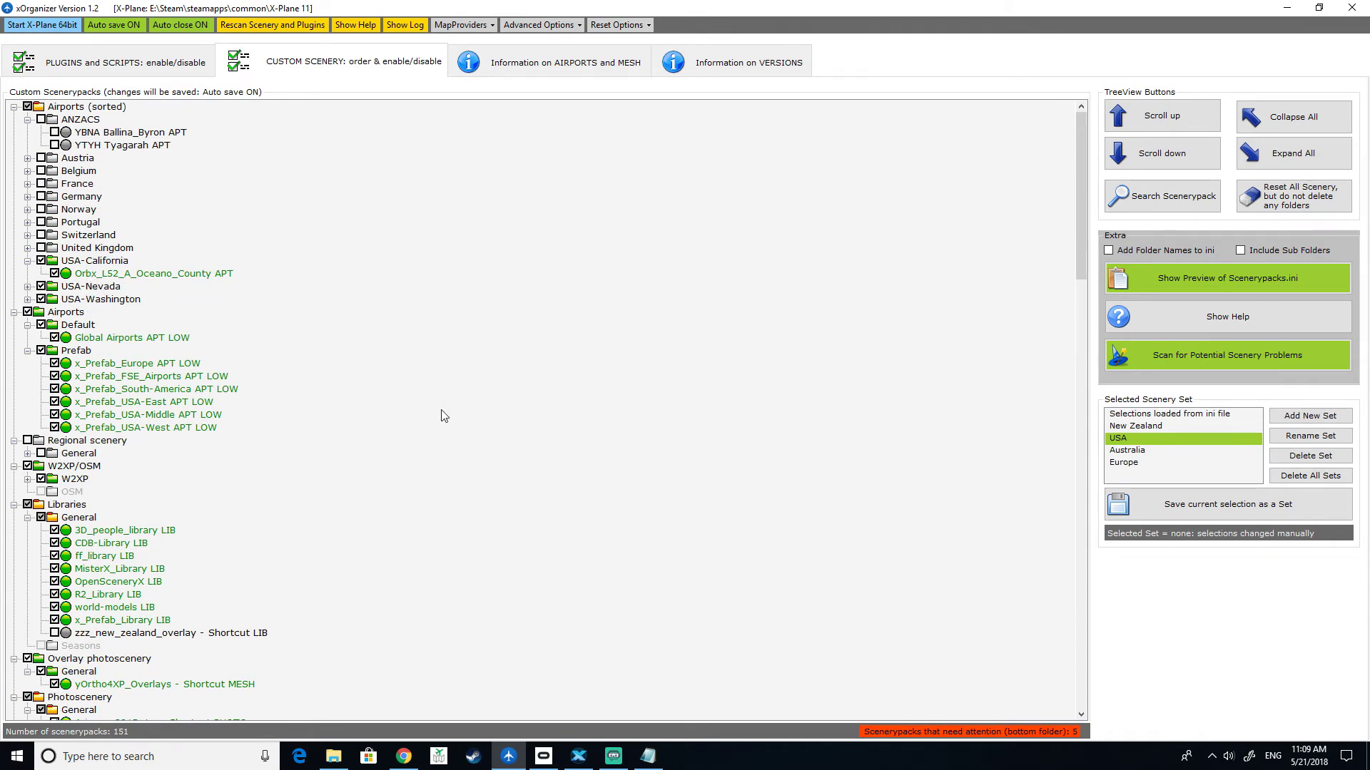
scroll(442, 415, "down", 20)
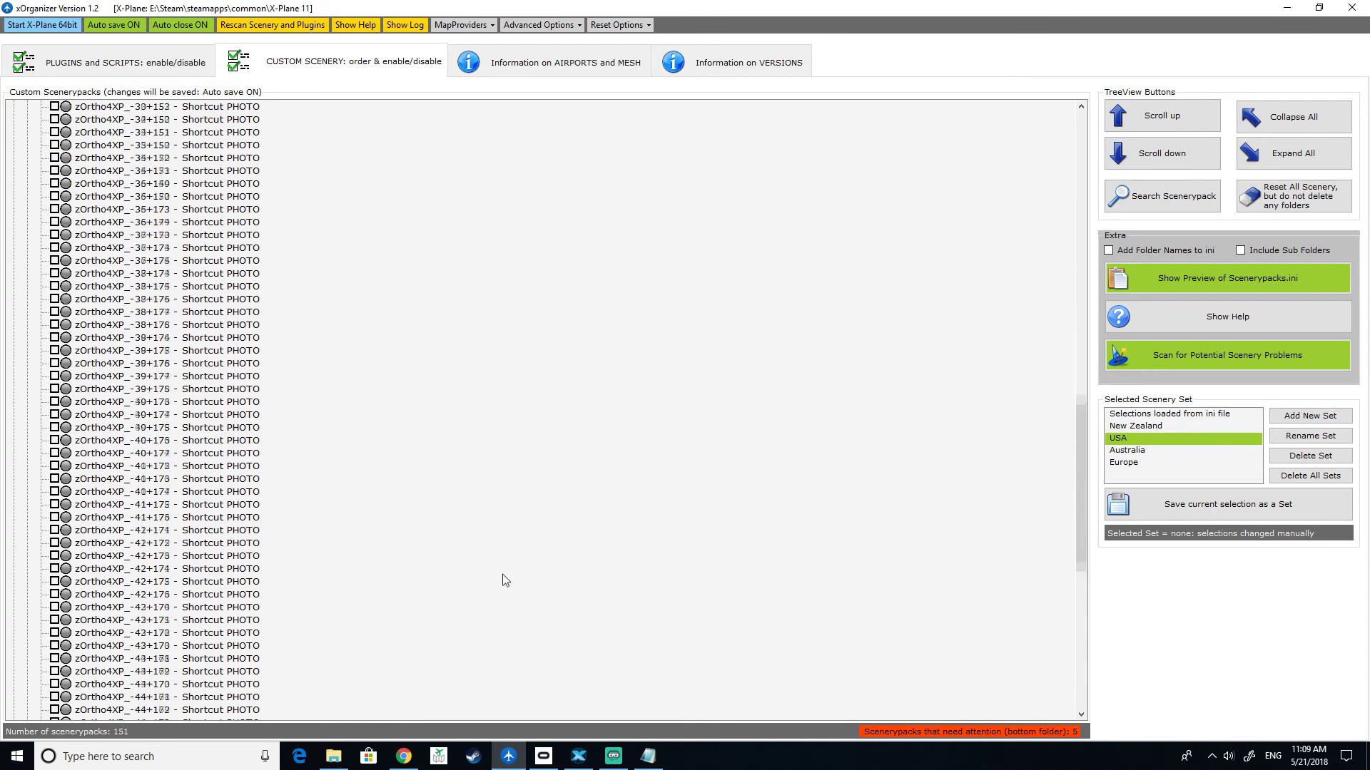
scroll(505, 580, "down", 15)
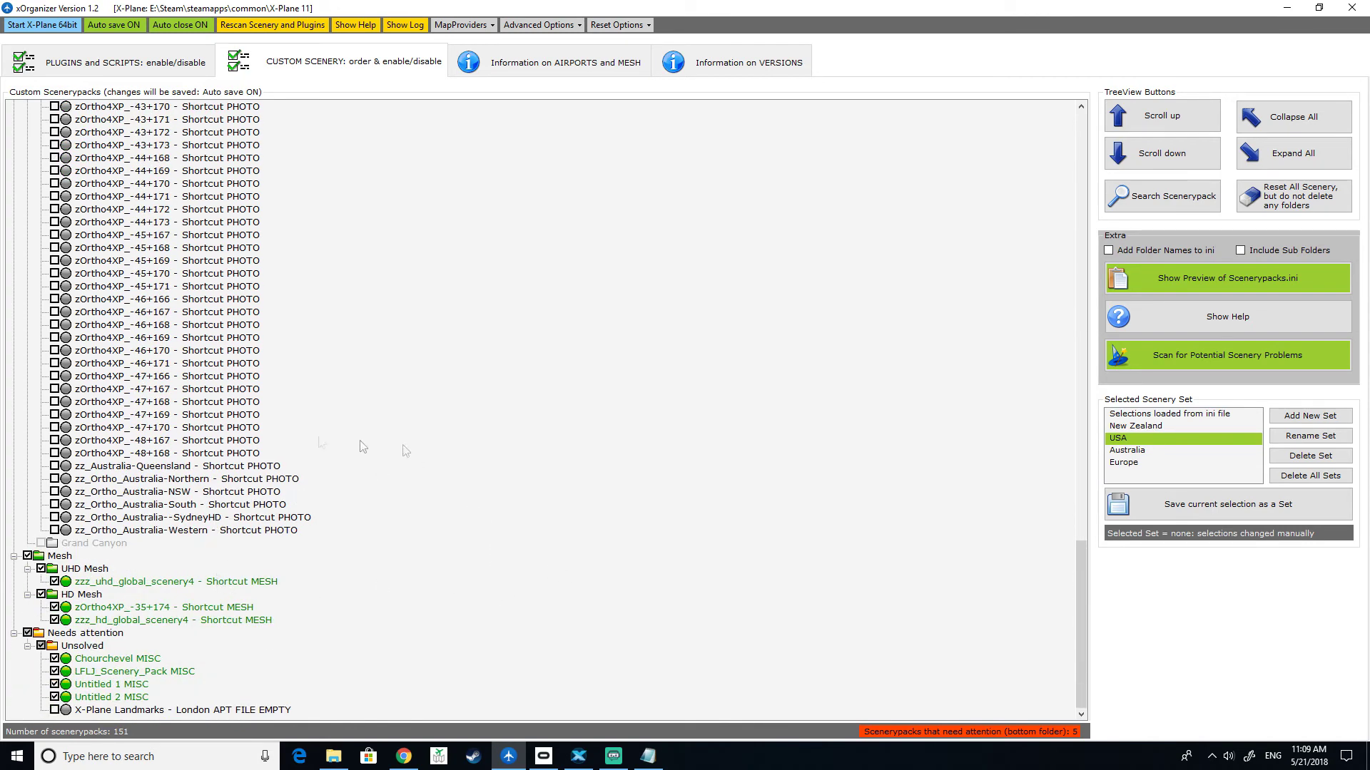
left_click(40, 569)
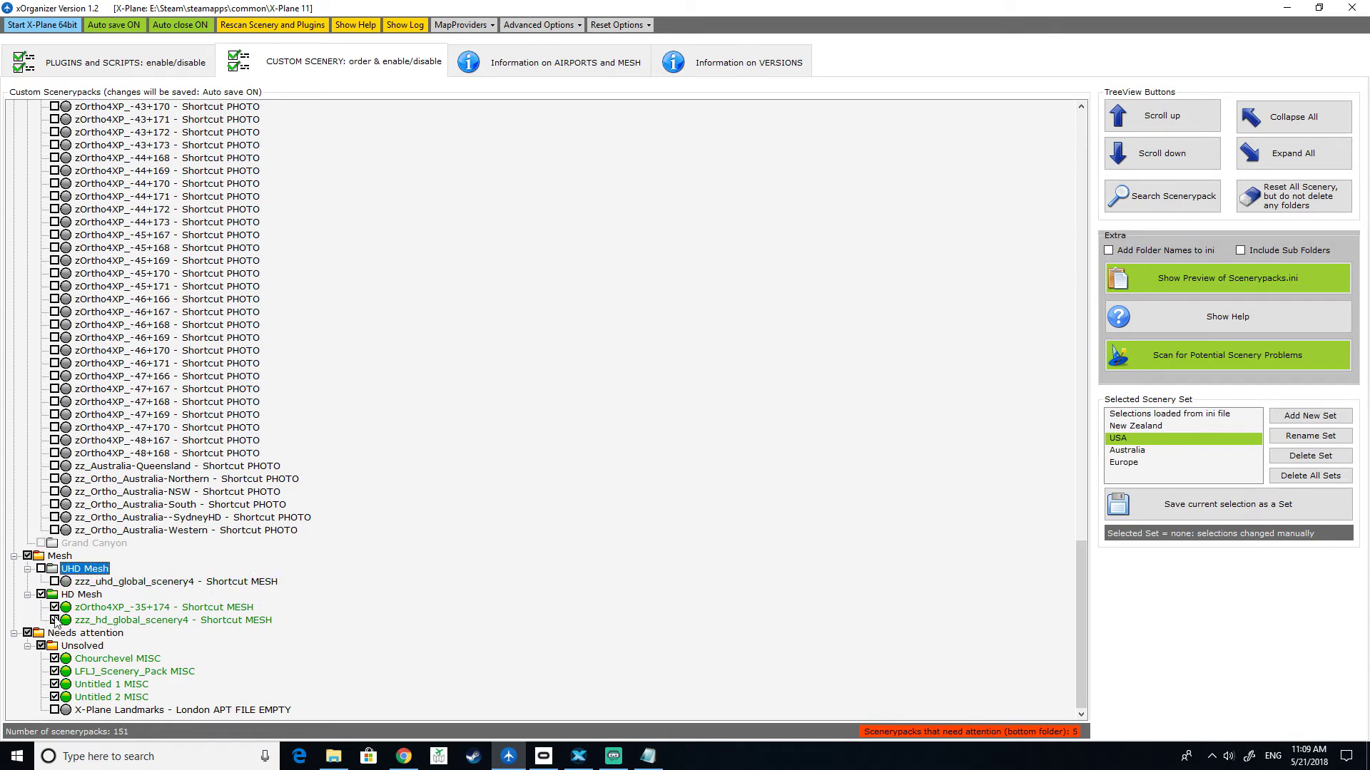
left_click(55, 620)
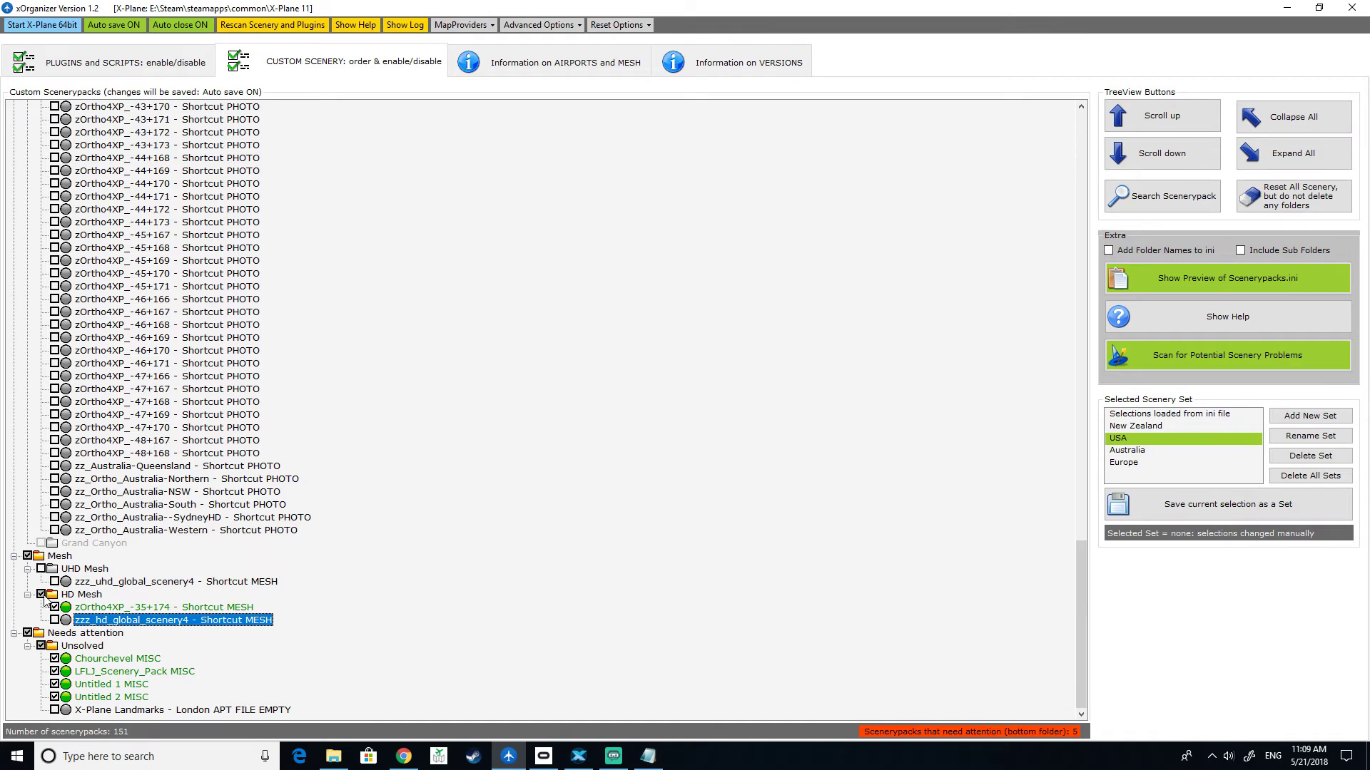
left_click(41, 595)
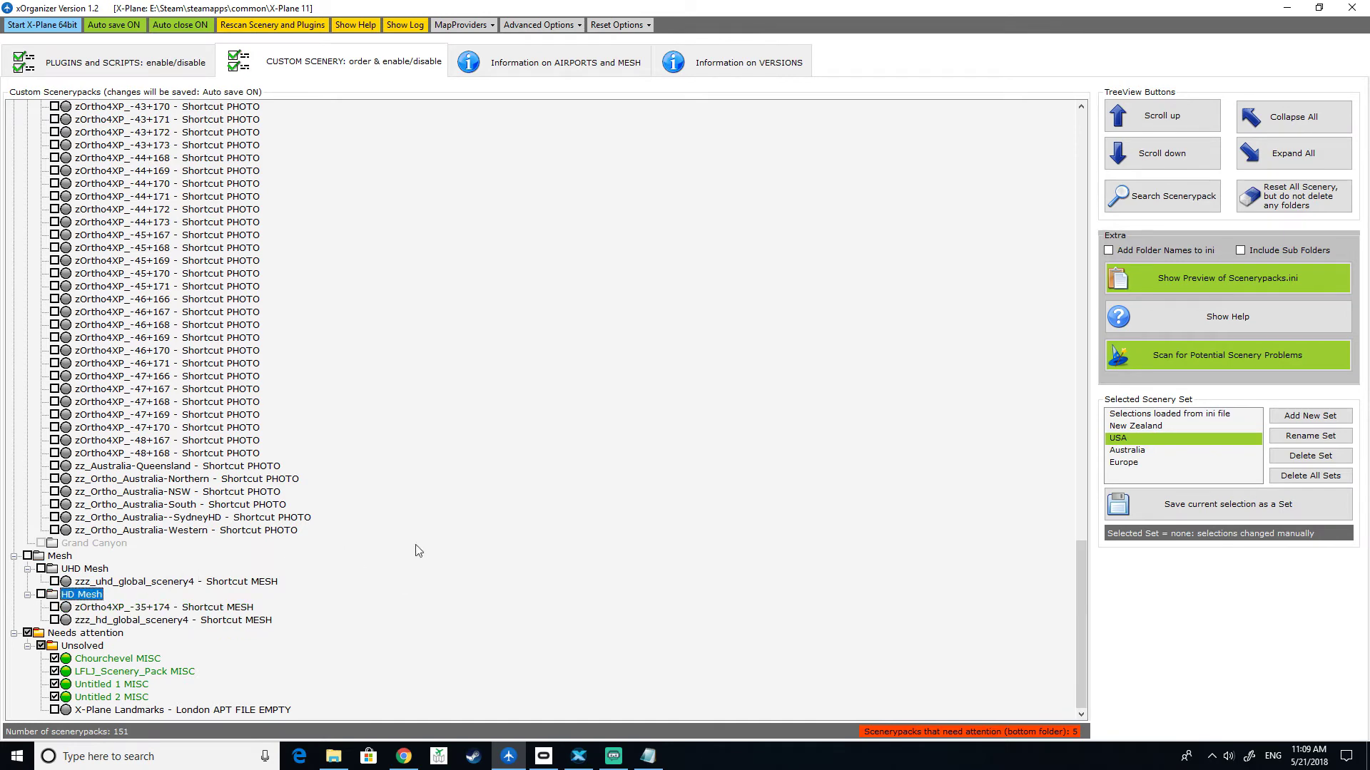
Disable Chourchevel, LFLJ_Scenery_Pack, Untitled 1 and Untitled 2 MISC packs, then save as the USA set
left_click(54, 659)
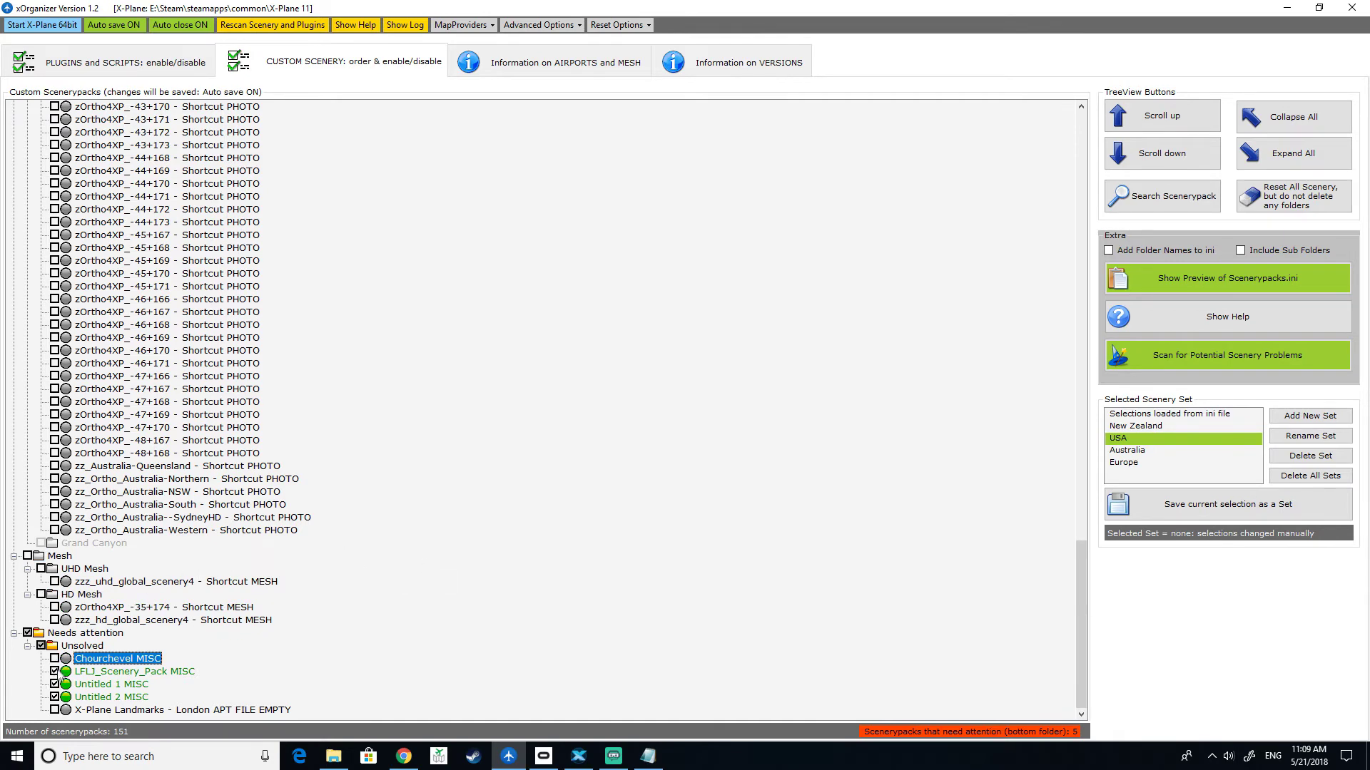
left_click(54, 671)
left_click(55, 685)
left_click(55, 697)
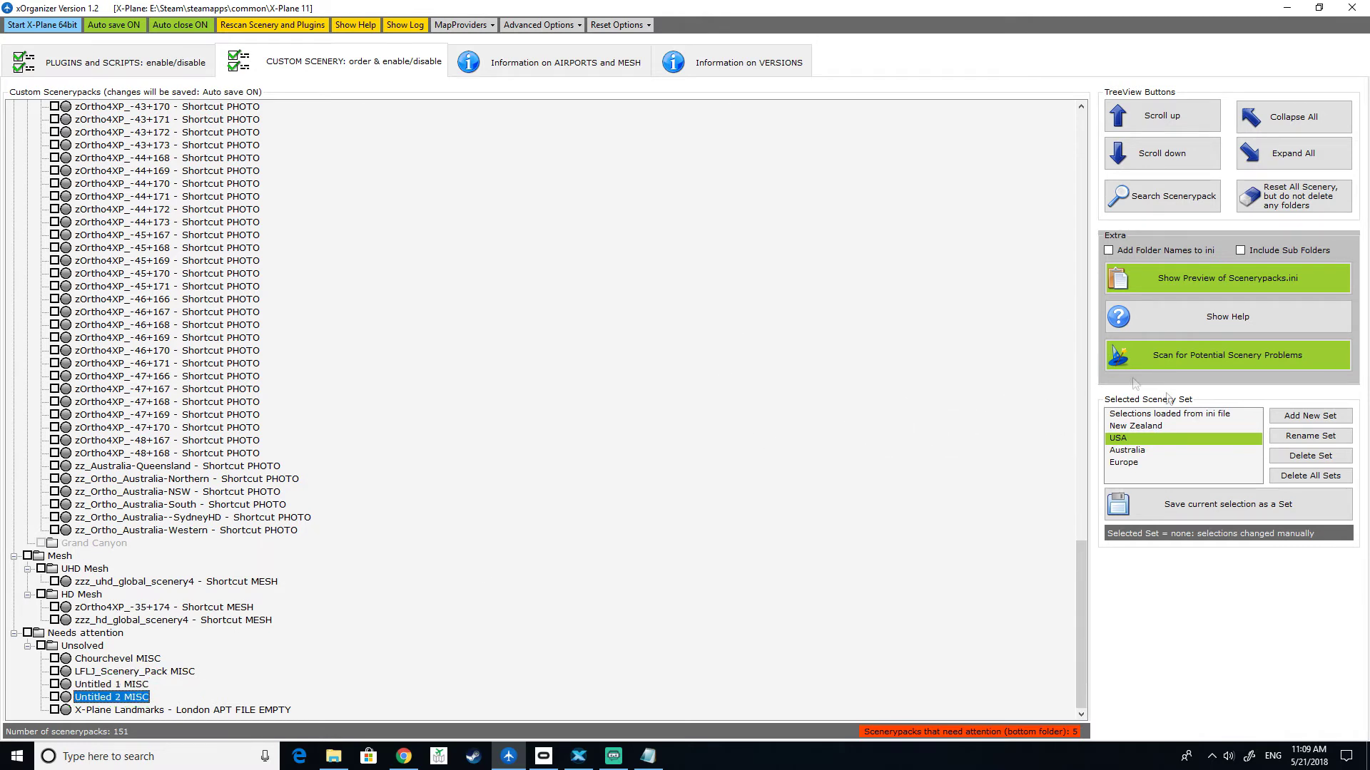
left_click(1180, 511)
left_click(1117, 439)
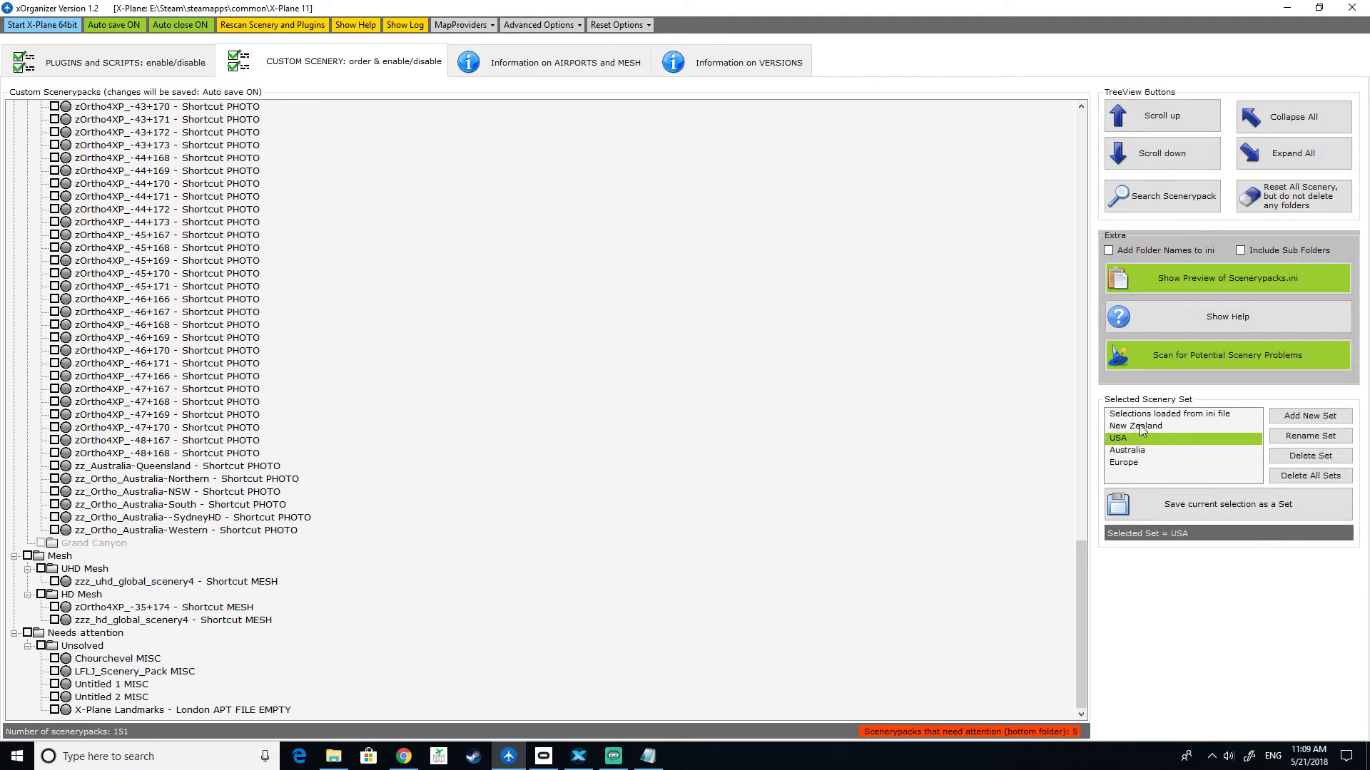
Return to 'Selections loaded from ini file' and show the plugins and scripts overview
left_click(1140, 427)
key("Up")
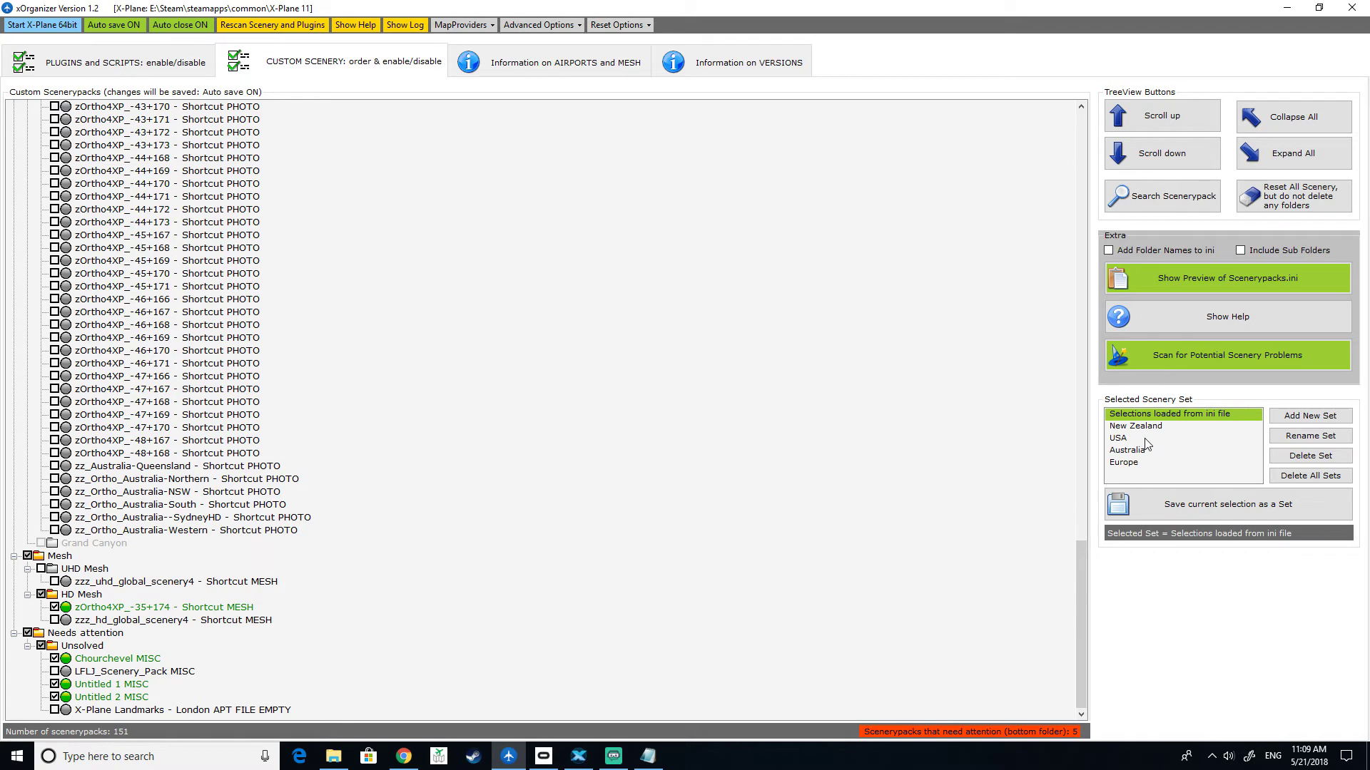
left_click(146, 72)
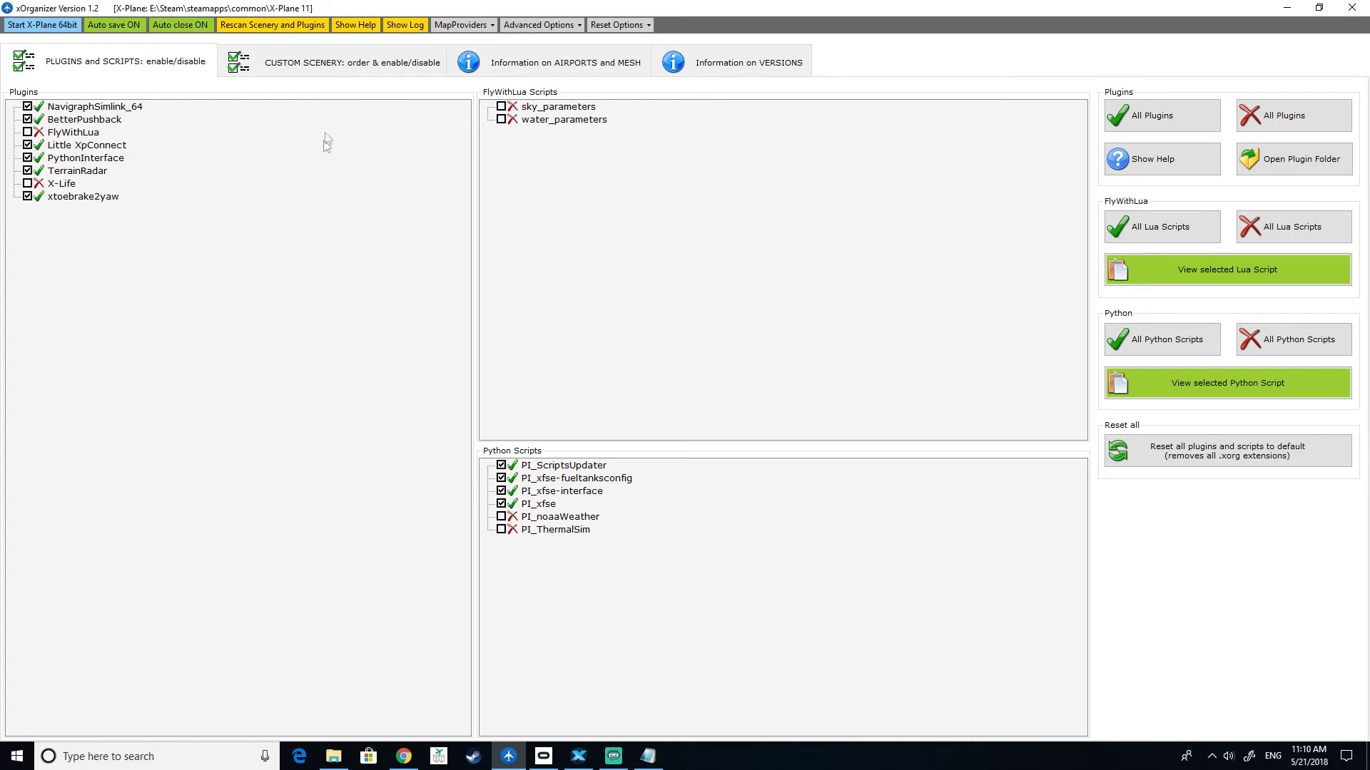
Switch to the airports and mesh information tab
left_click(557, 71)
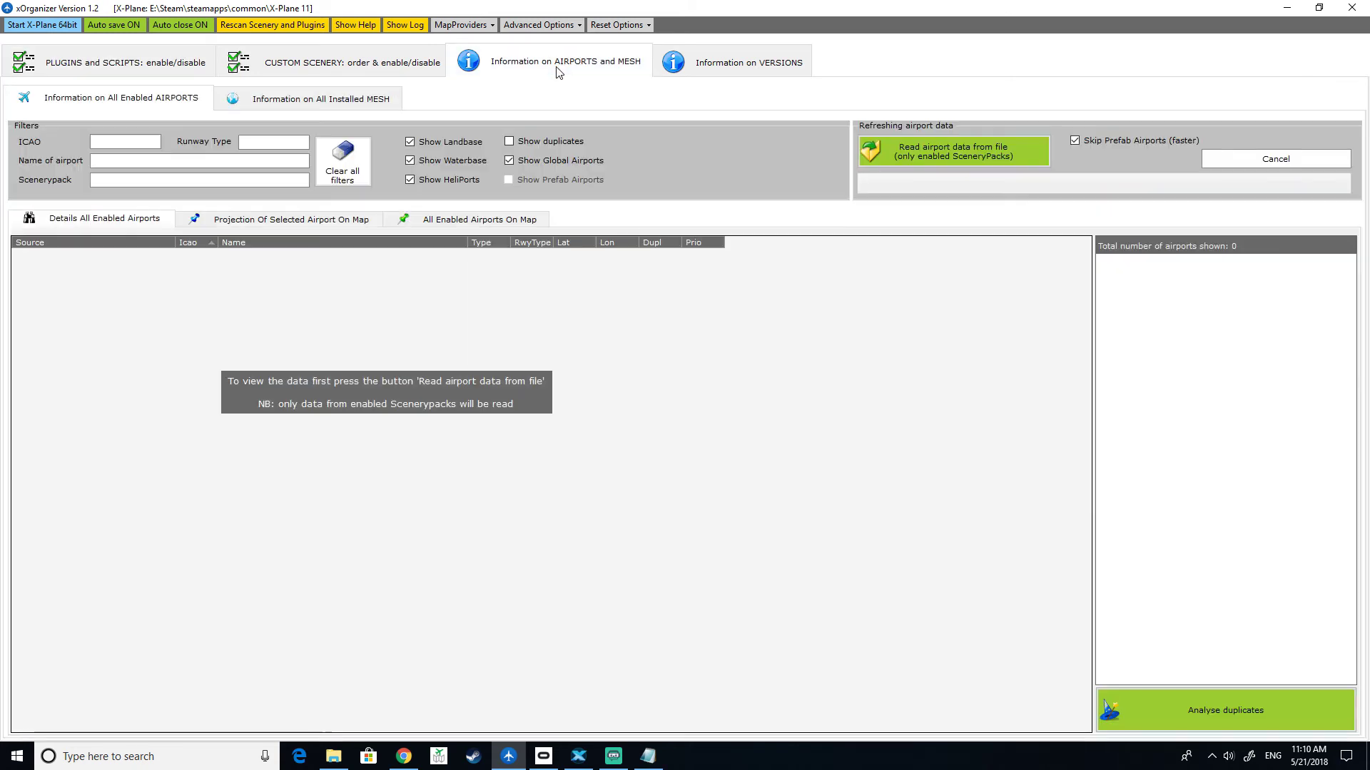
Open the world map of all installed mesh and toggle UHD Mesh coverage on and off
left_click(335, 100)
scroll(571, 367, "down", 3)
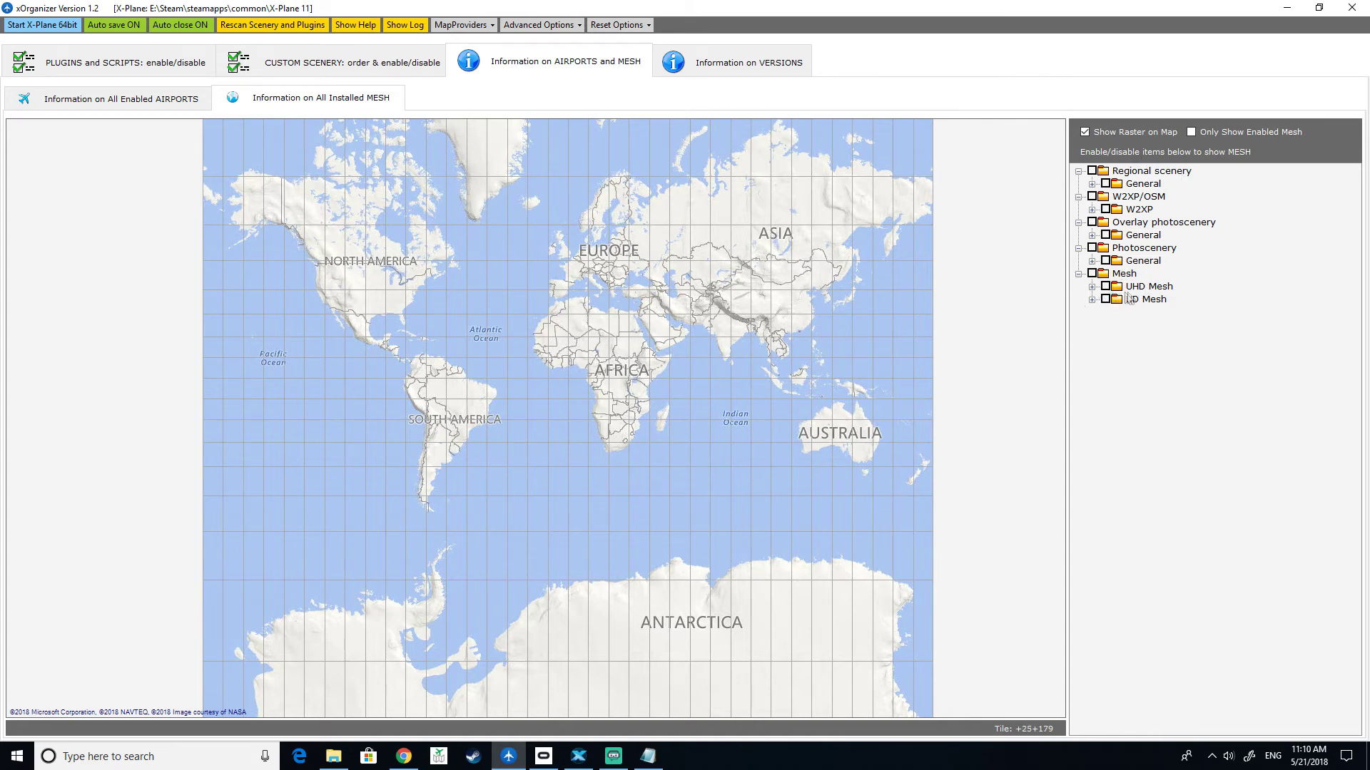
left_click(1091, 287)
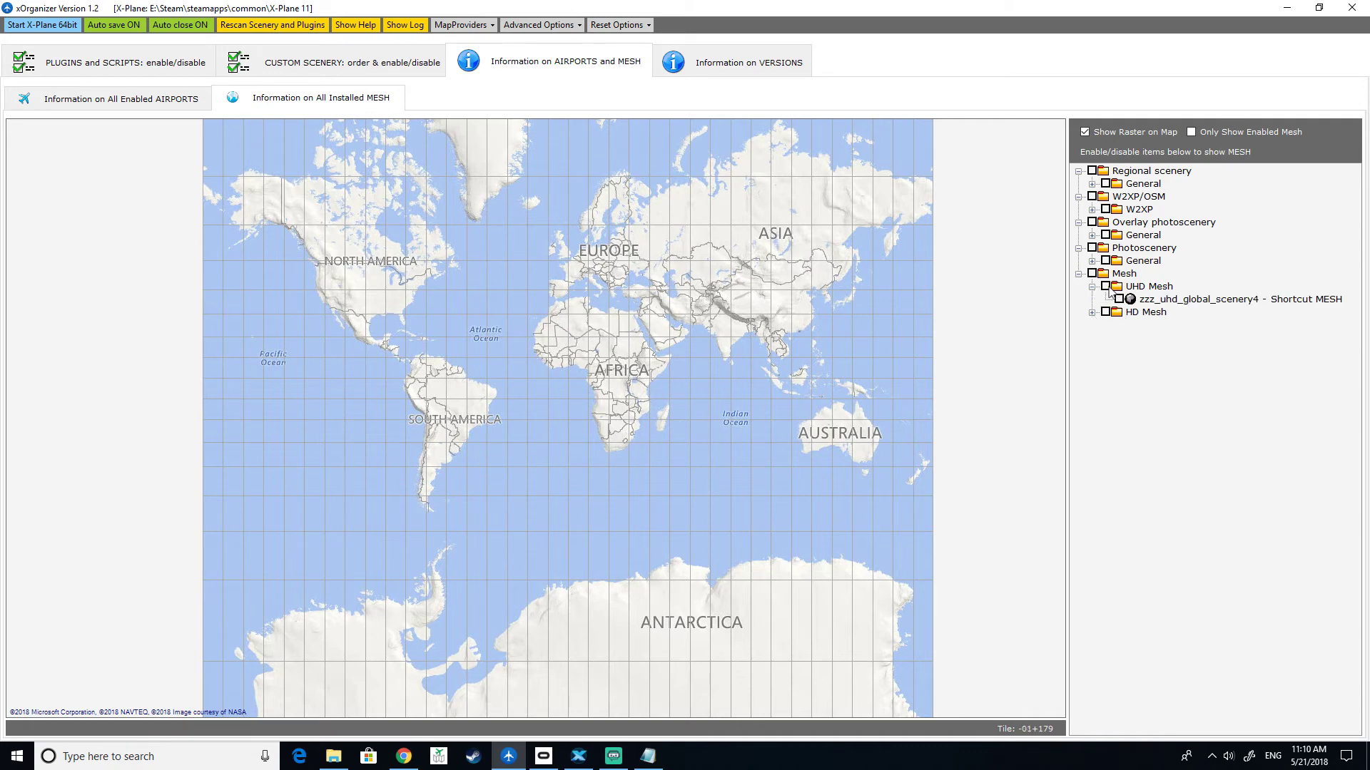
left_click(1105, 286)
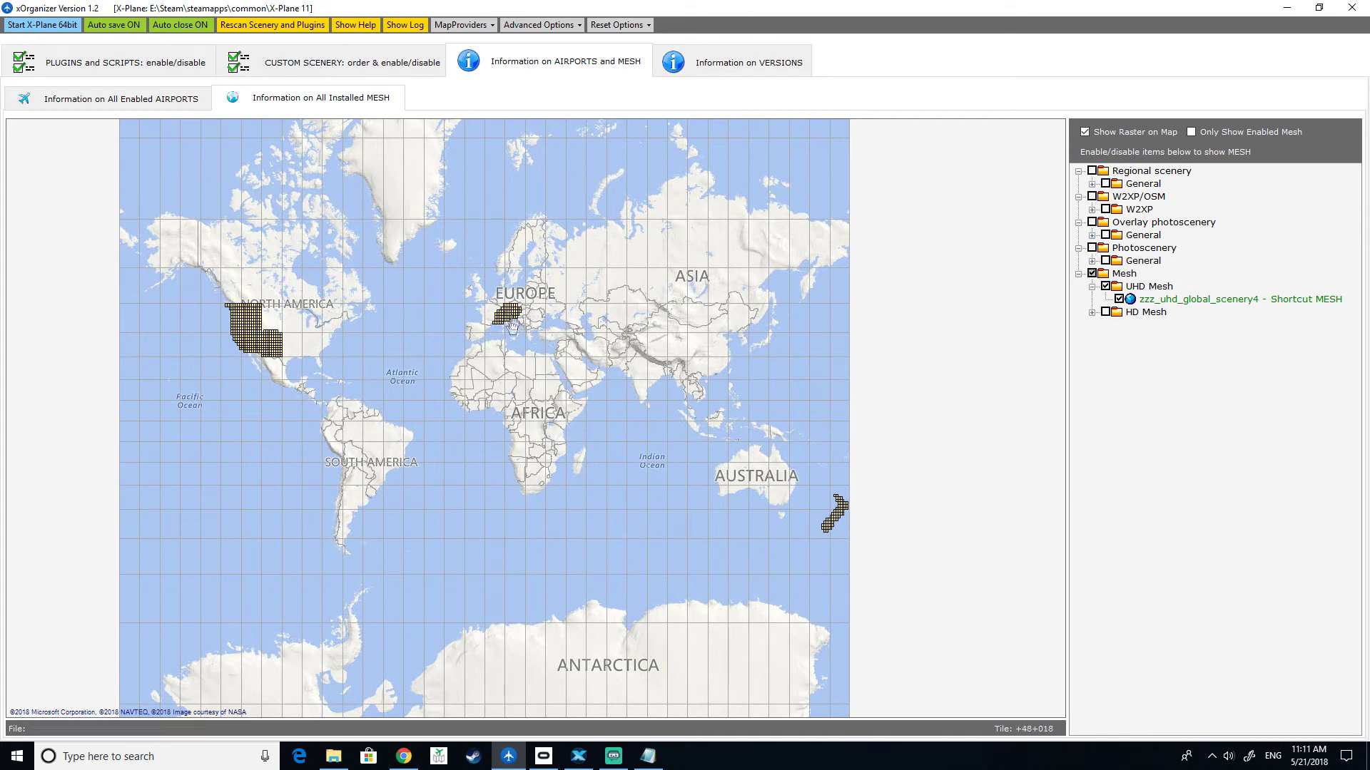
scroll(511, 321, "up", 1)
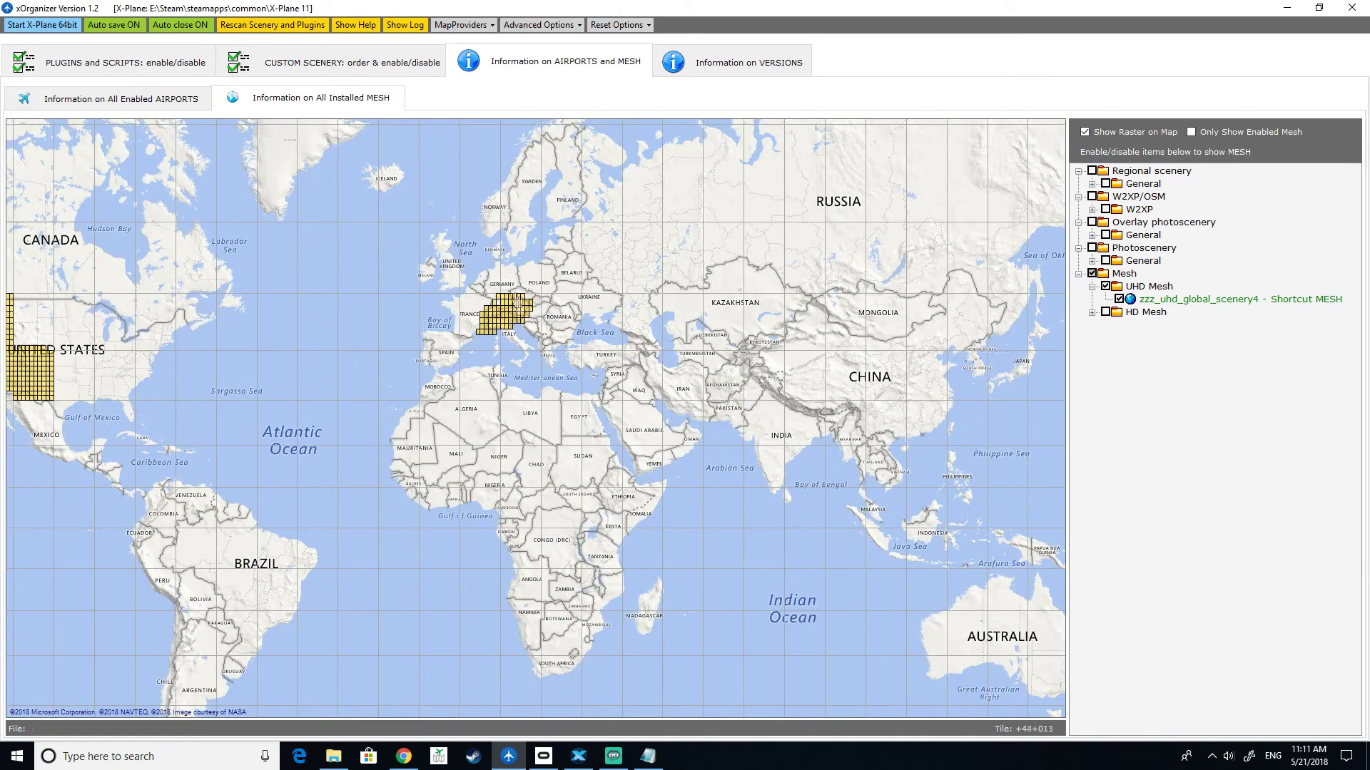
scroll(551, 329, "down", 1)
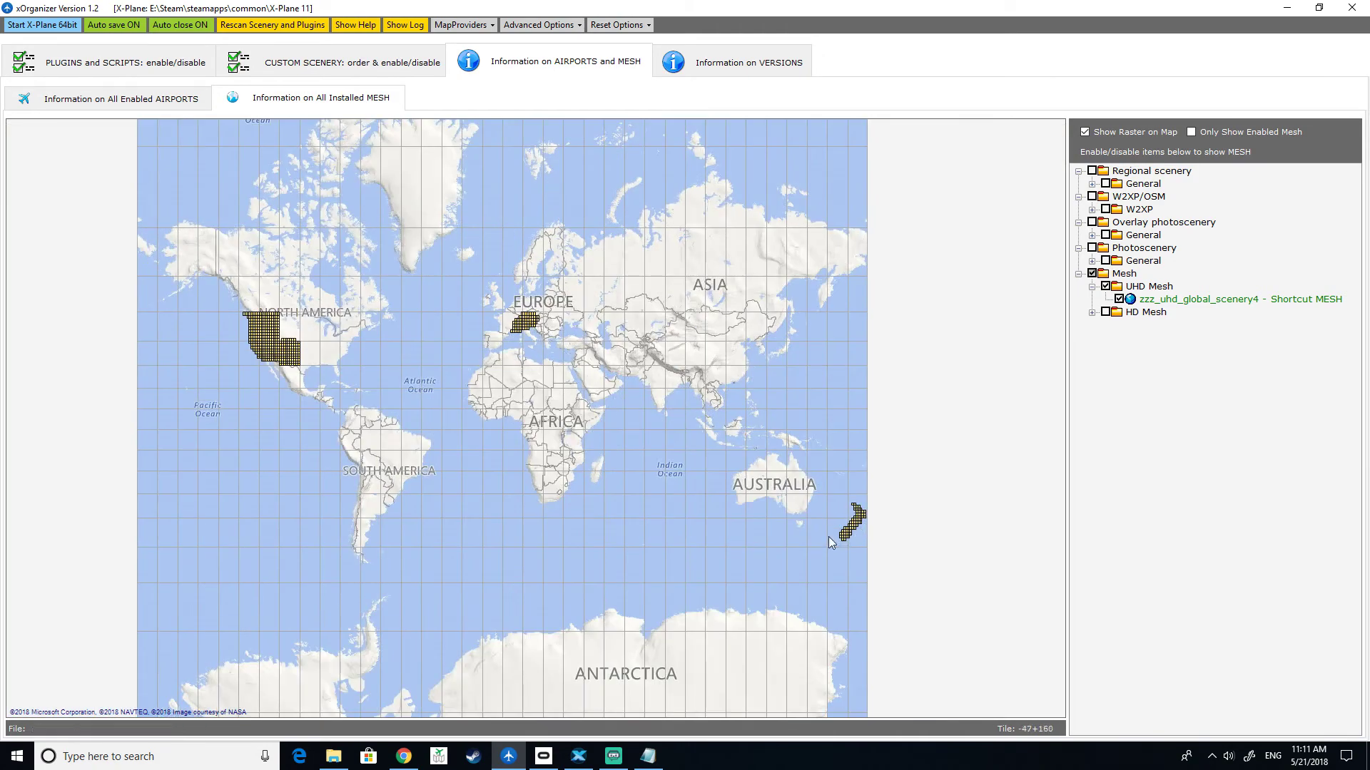
left_click(1106, 288)
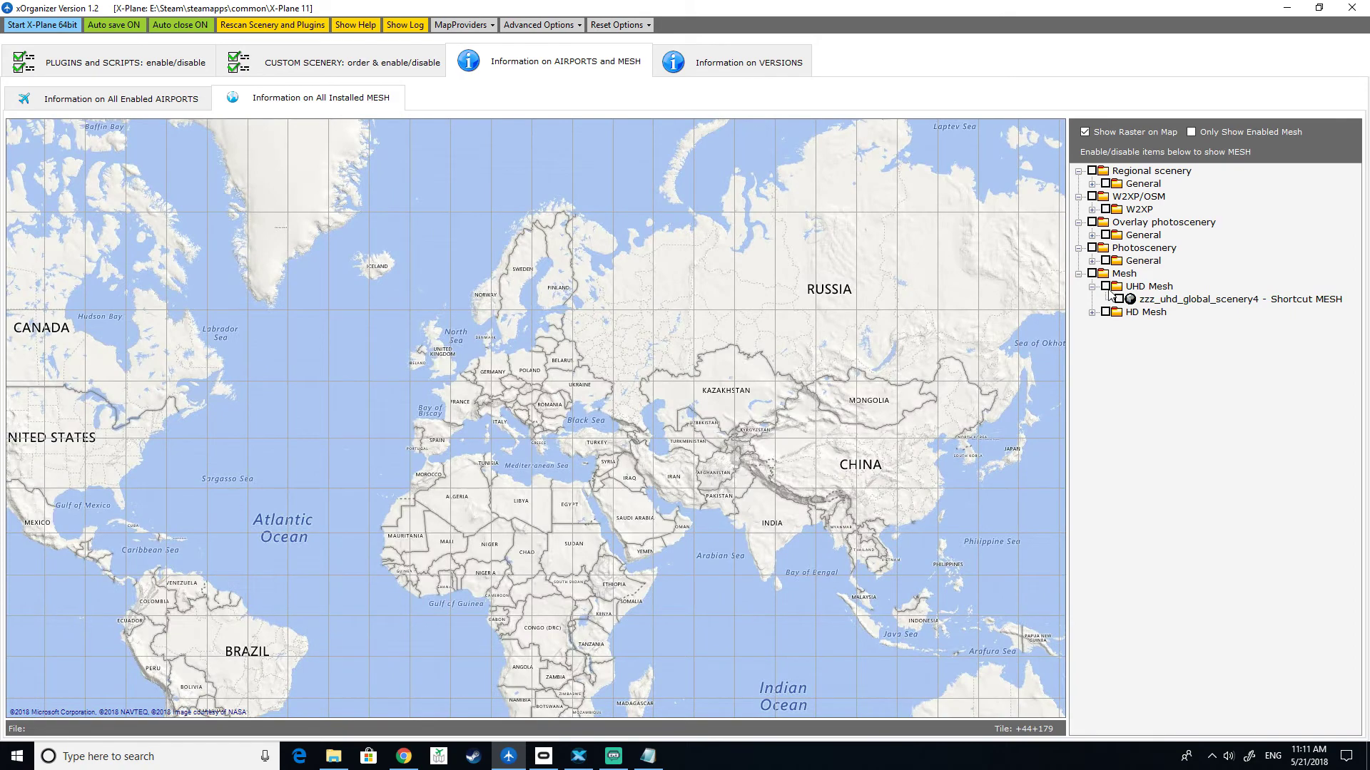
Check HD Mesh coverage, then view overlay photoscenery coverage and a western US tile's overlay file
left_click(1106, 313)
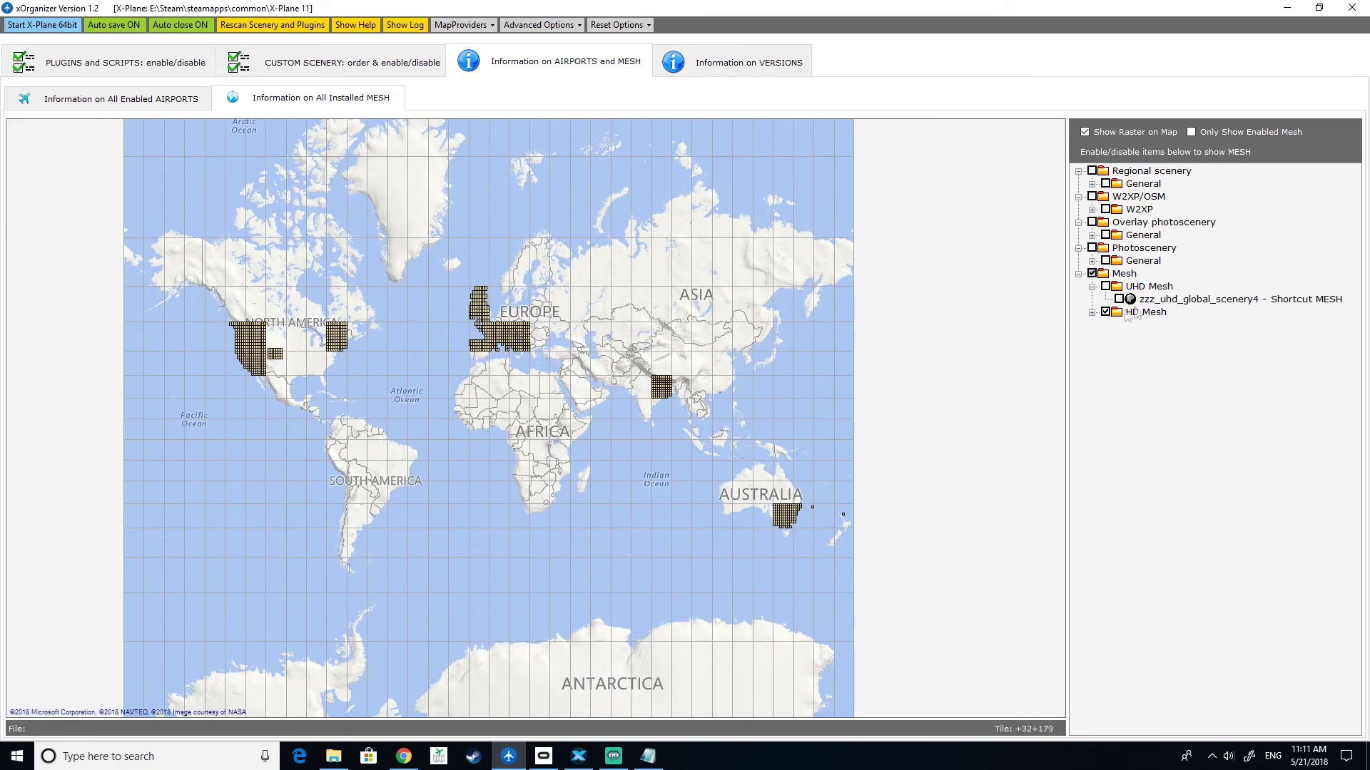
left_click(1092, 274)
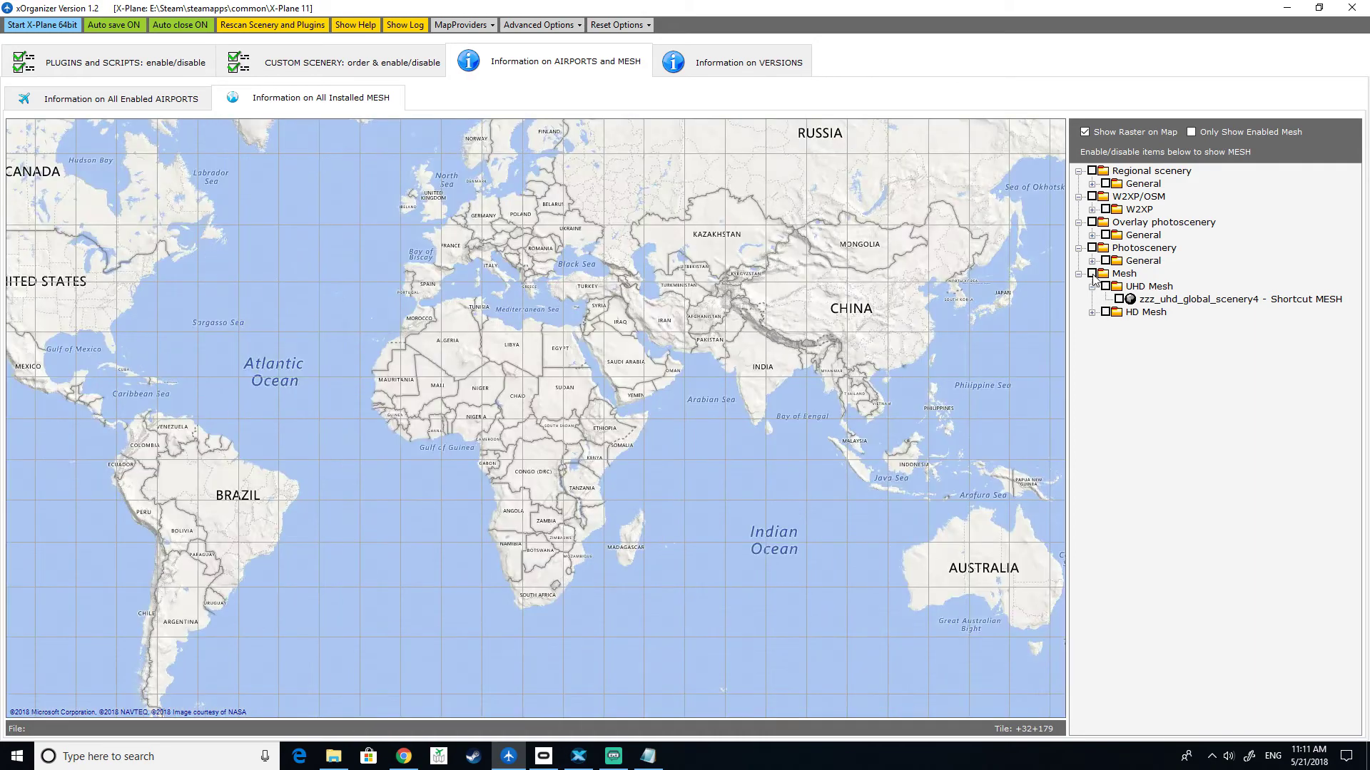
left_click(1093, 222)
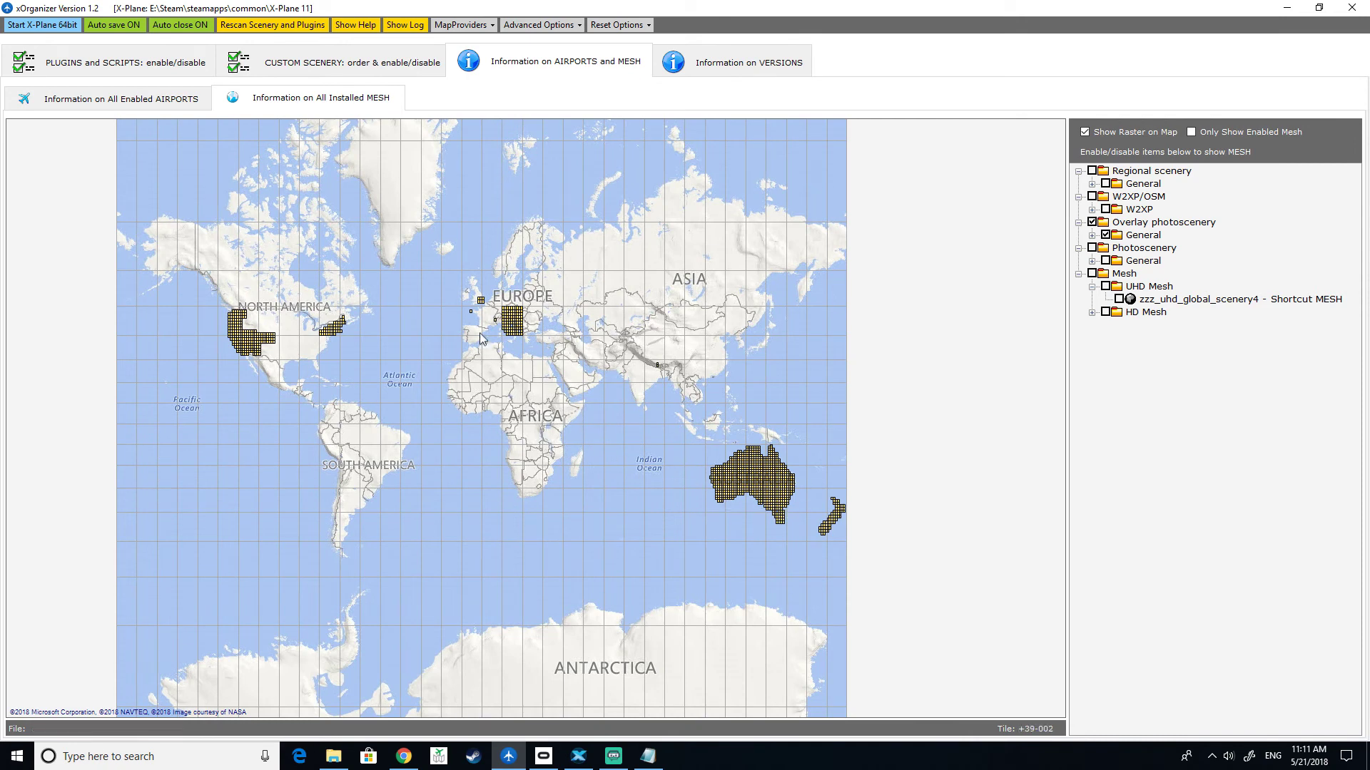
left_click(243, 353)
left_click(1092, 224)
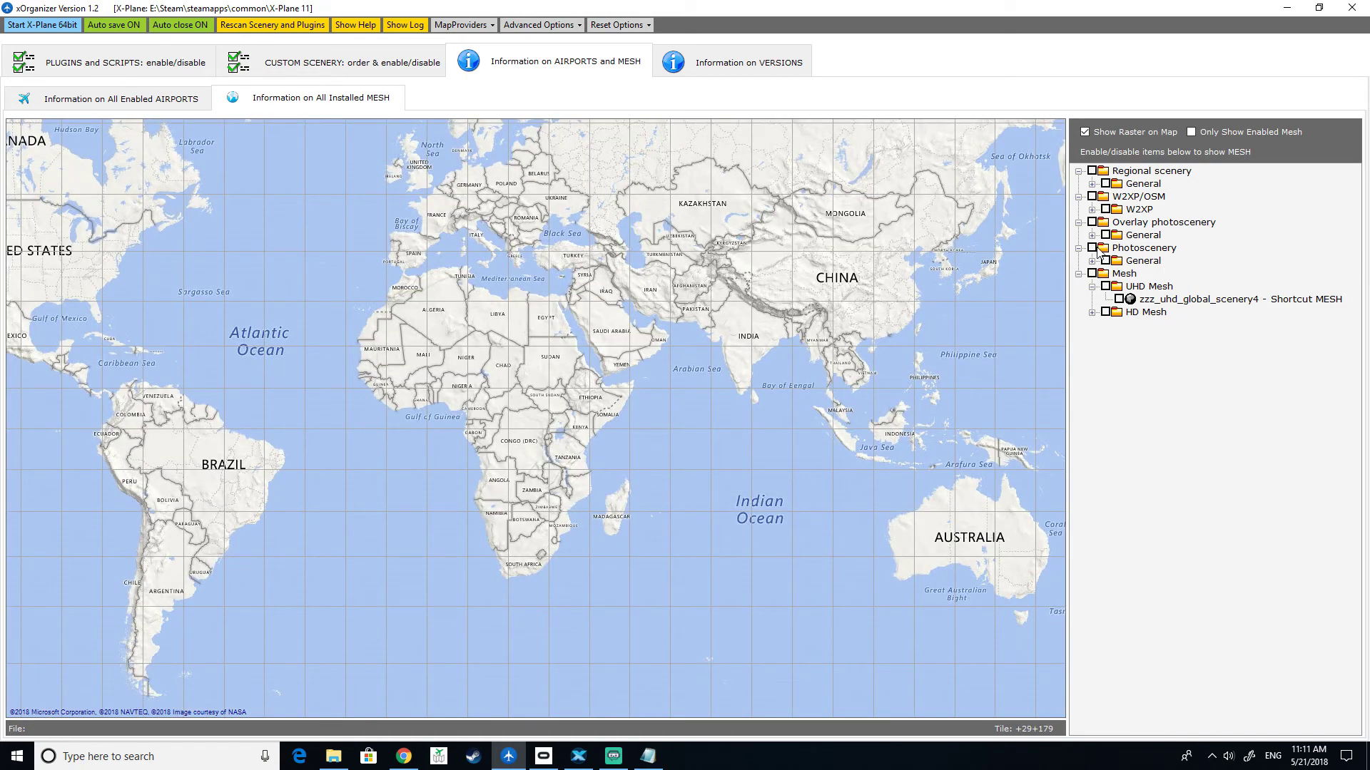
Check photoscenery coverage on the map, then switch to showing W2XP coverage
left_click(1092, 248)
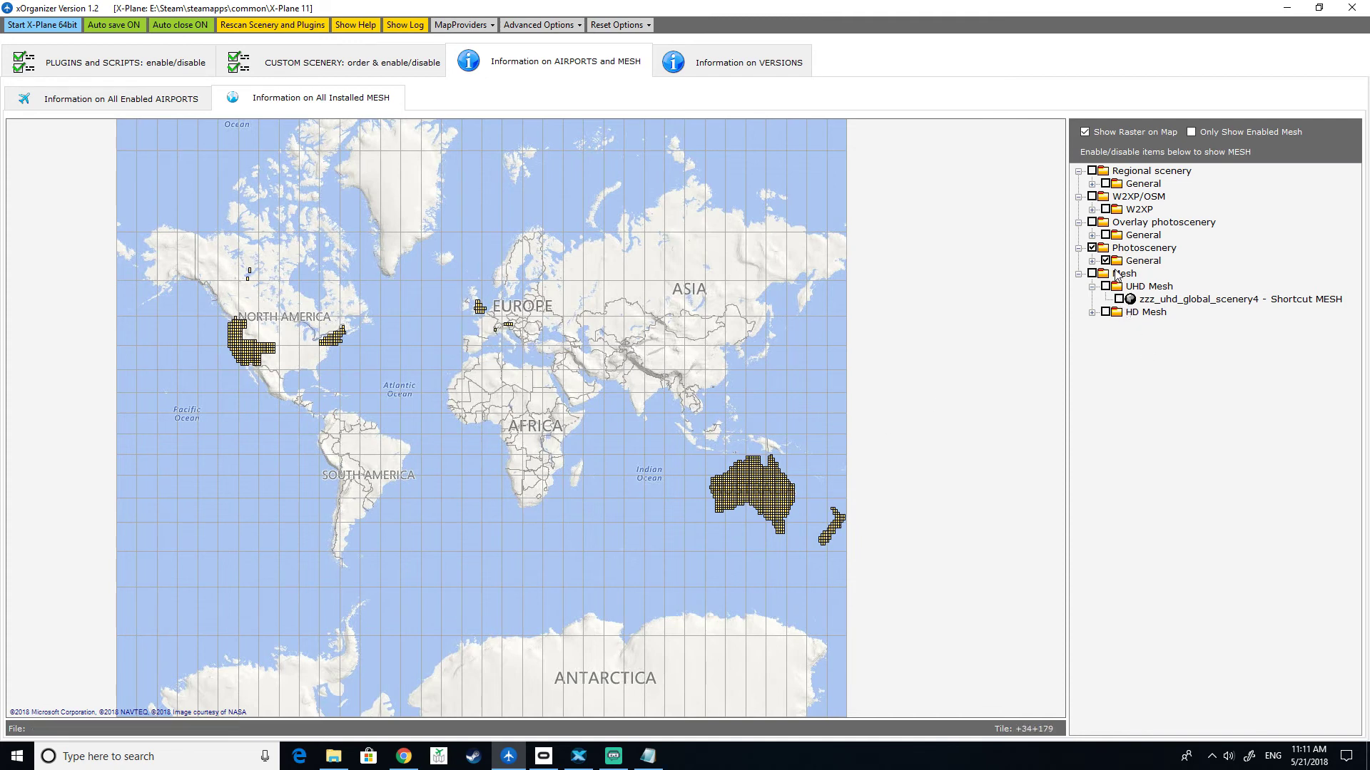
left_click(1092, 248)
left_click(1093, 197)
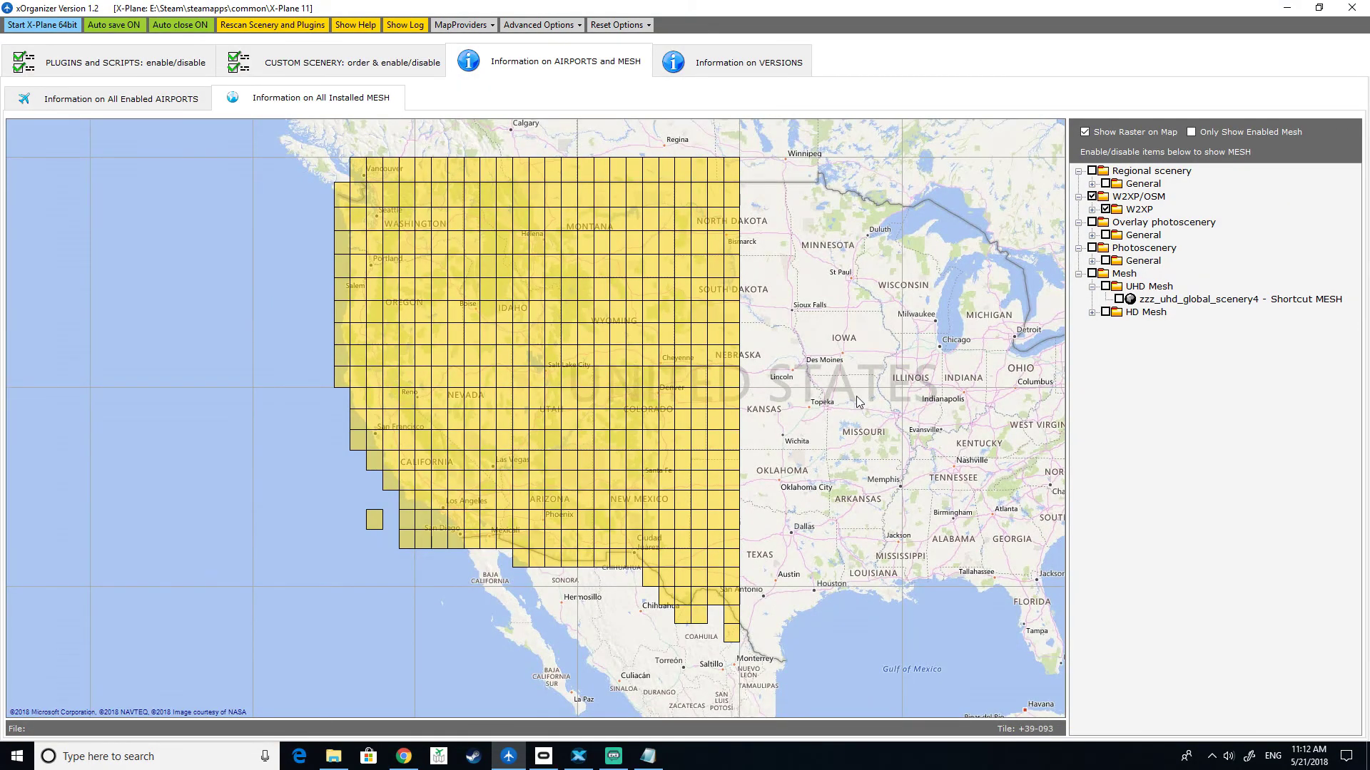
Pan the W2XP map over Europe, Asia and Australia, then view scenery version information
scroll(856, 403, "down", 3)
left_click_drag(928, 448, 569, 431)
left_click_drag(844, 471, 770, 456)
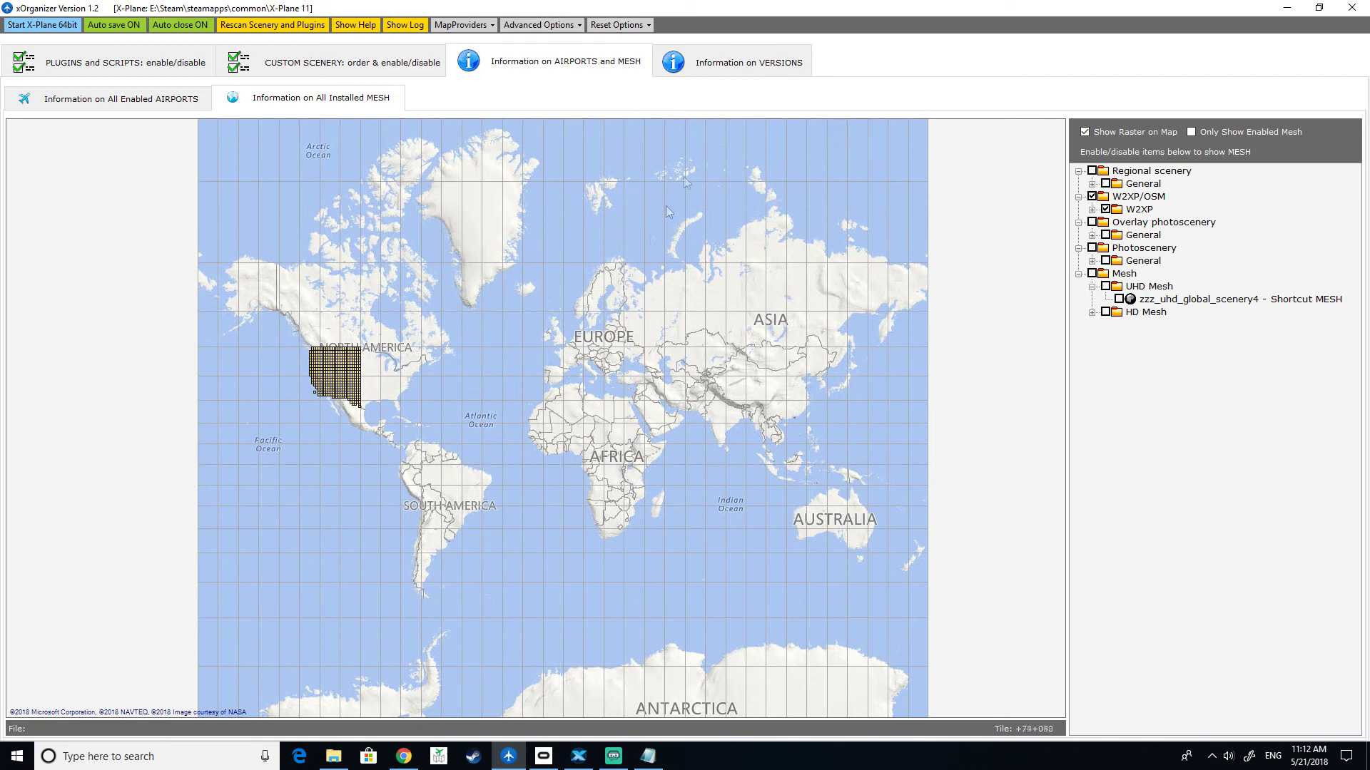
left_click(771, 68)
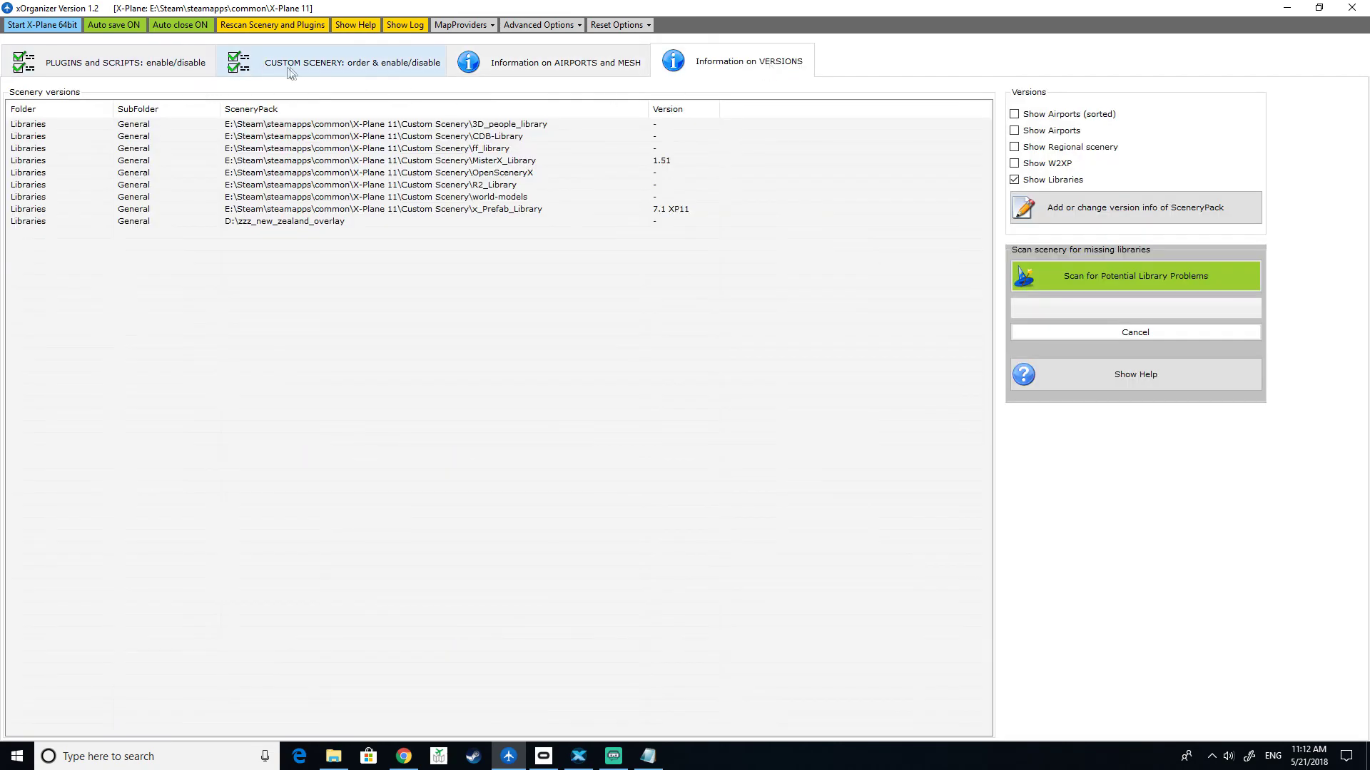
left_click(338, 63)
Preview scenery_packs.ini and scroll through its 151 SCENERY_PACK entries
left_click(1251, 278)
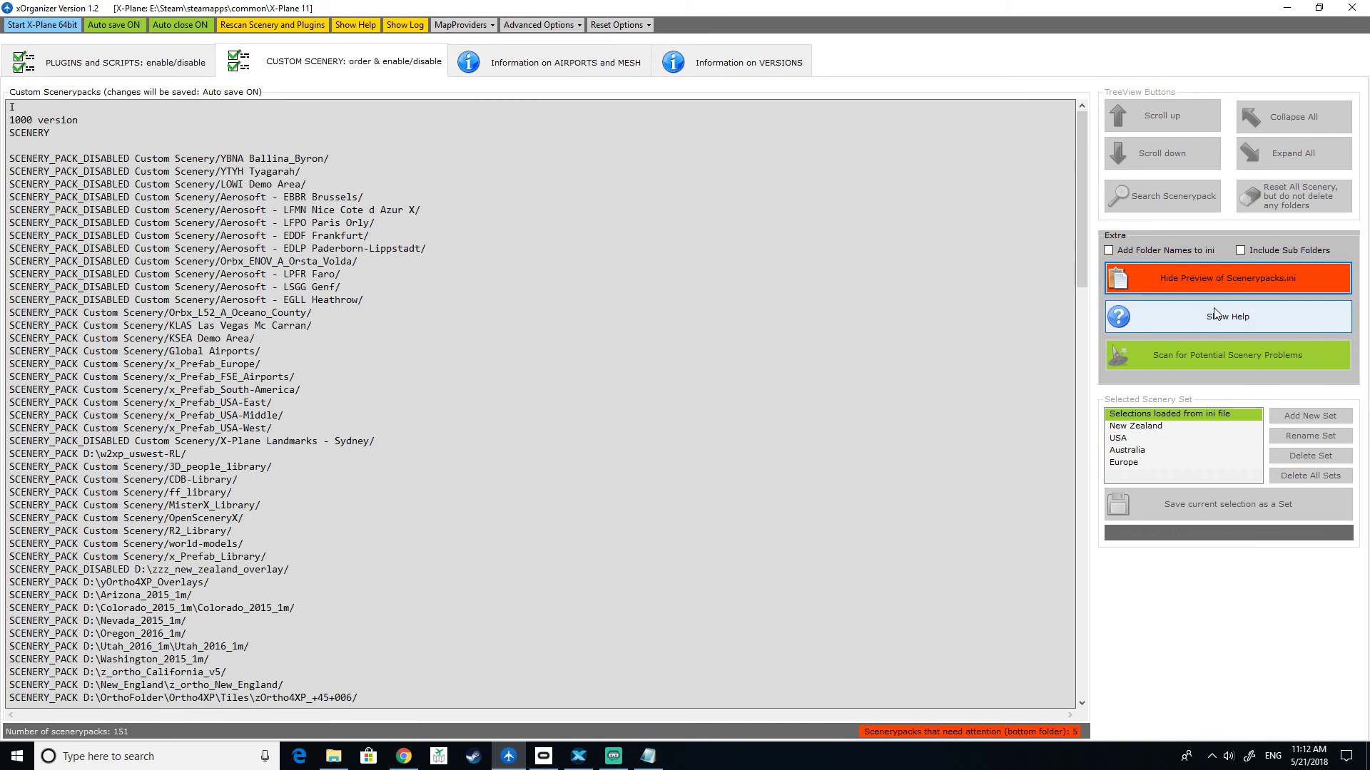
scroll(378, 503, "down", 3)
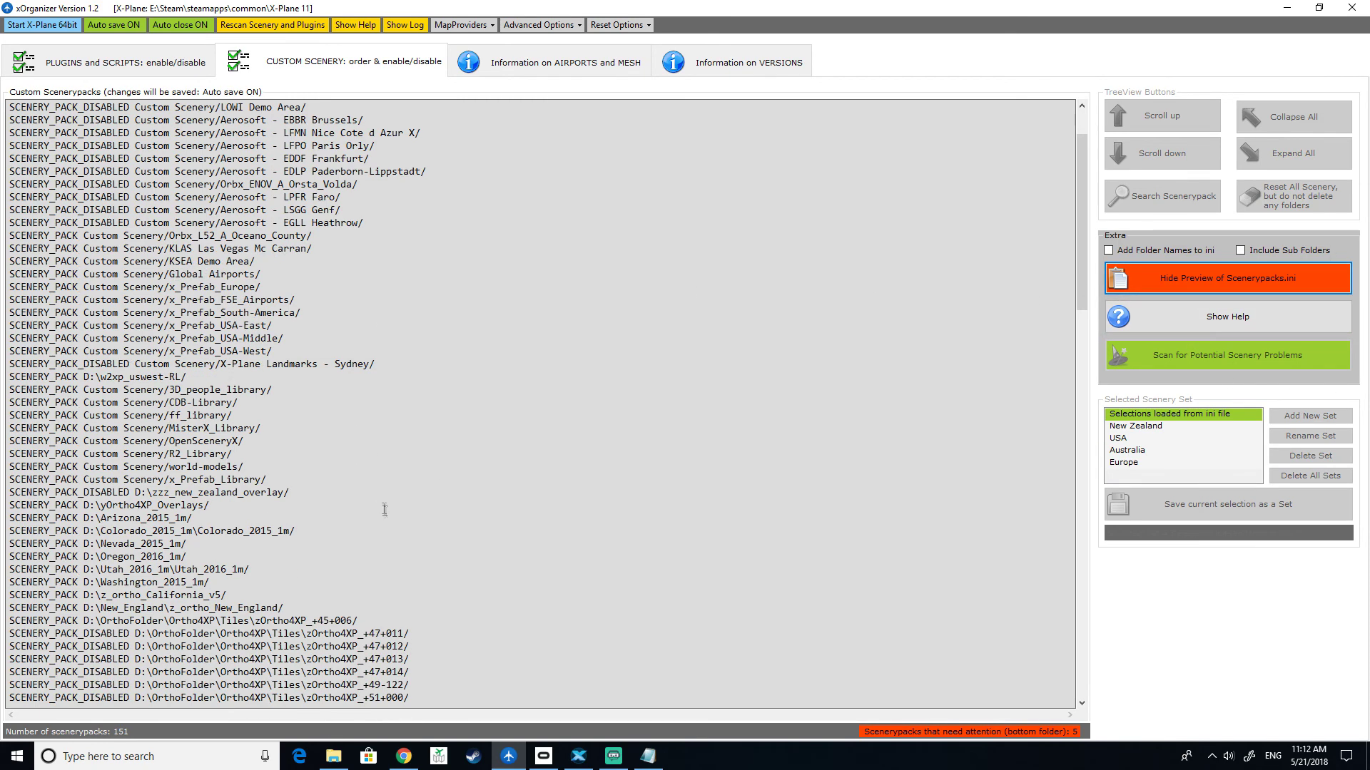
scroll(382, 507, "up", 3)
scroll(383, 508, "down", 8)
scroll(386, 513, "down", 10)
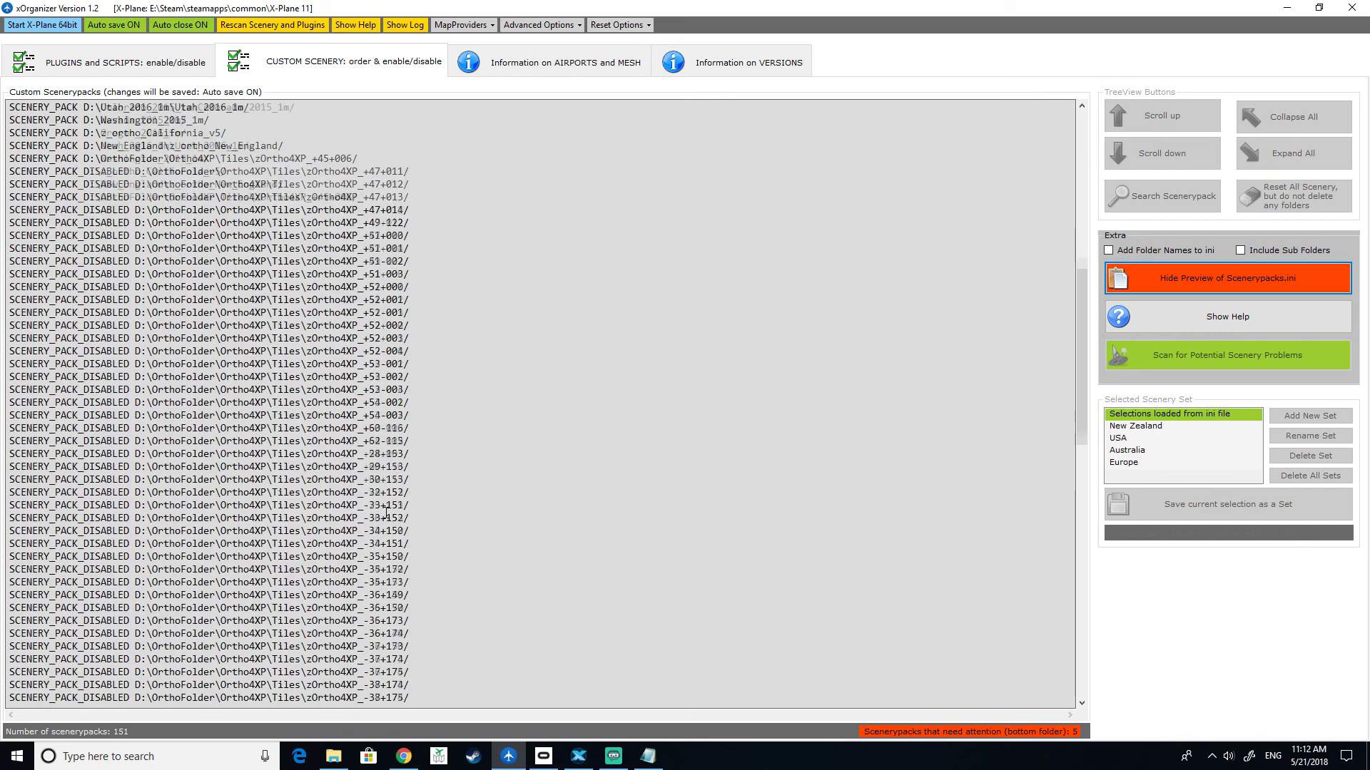
left_click_drag(1084, 344, 1079, 136)
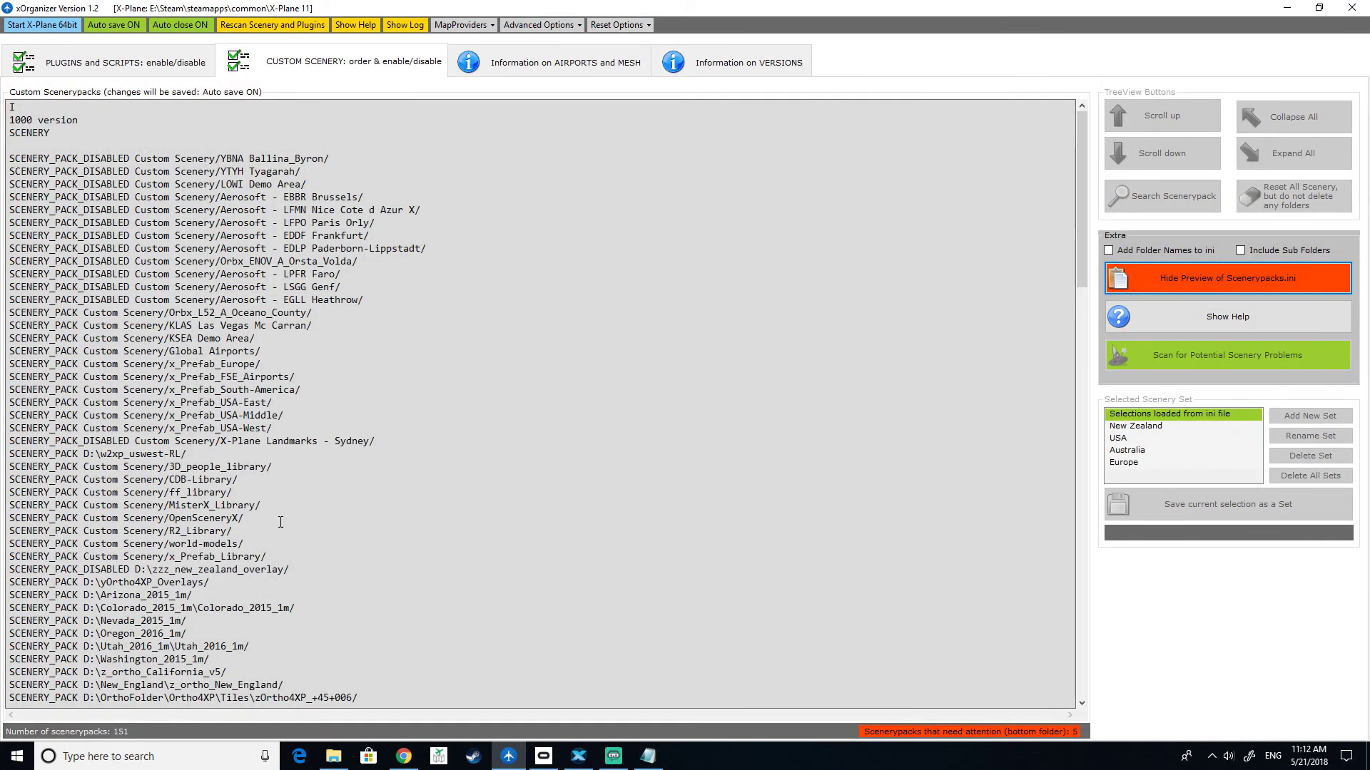